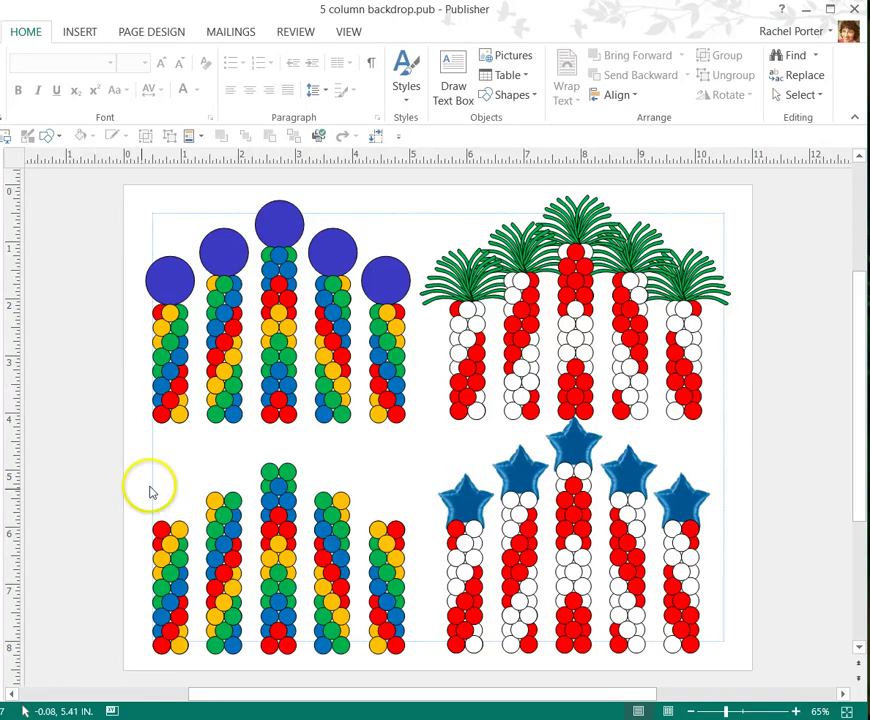
- Compare the top-left and palm-tree balloon-column designs, picking the top-left centre column
left_click(278, 372)
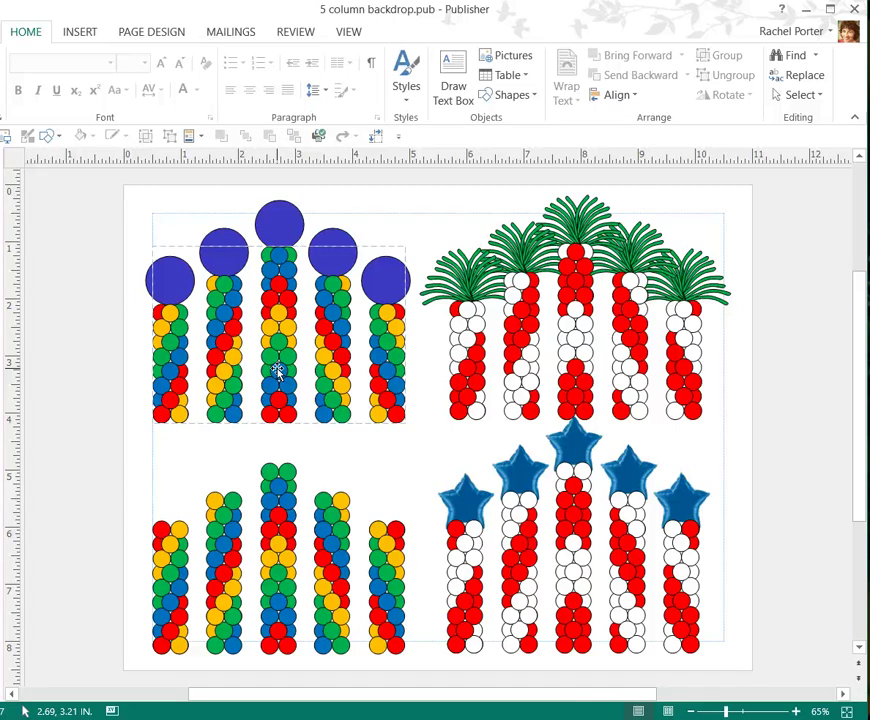
left_click(564, 351)
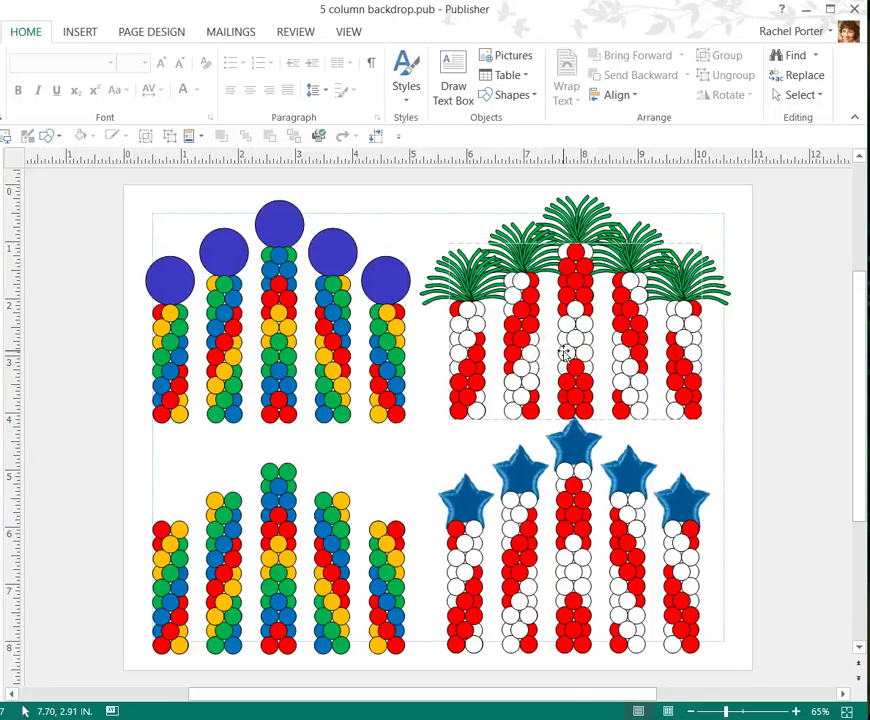
left_click(390, 363)
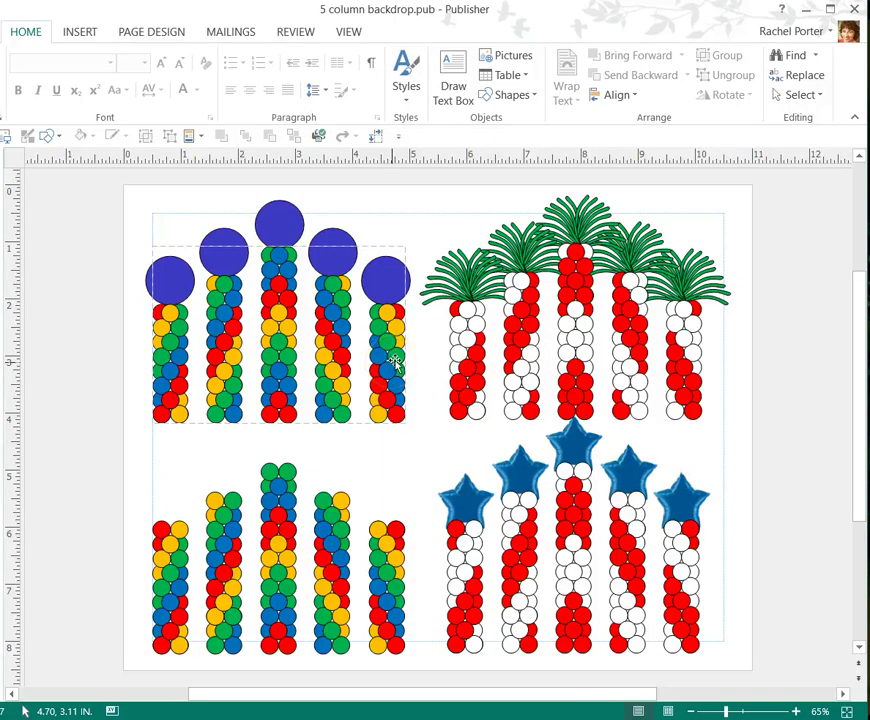
left_click(278, 268)
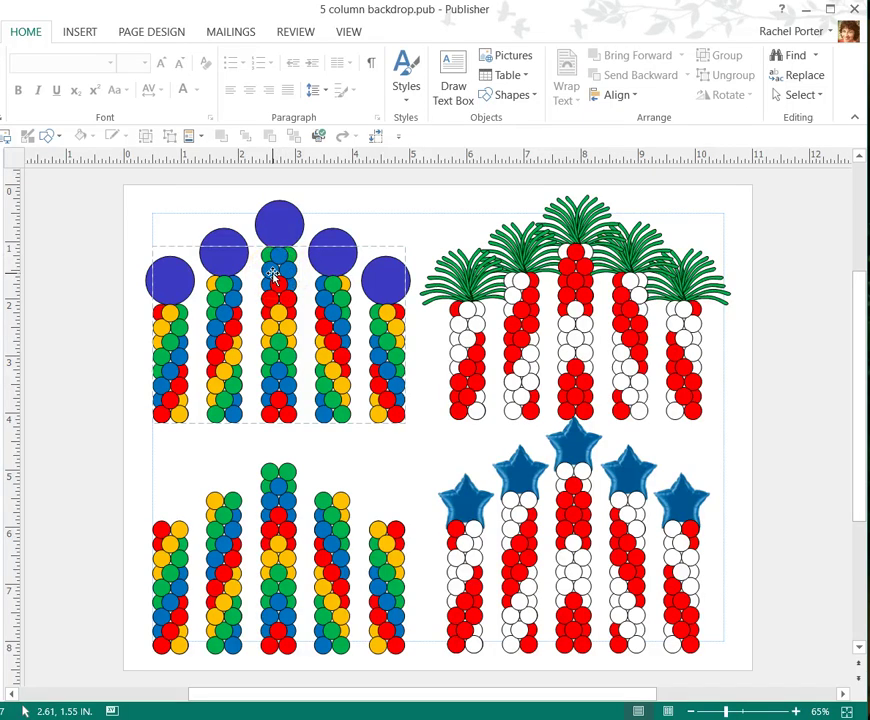
left_click(270, 252)
left_click(282, 259)
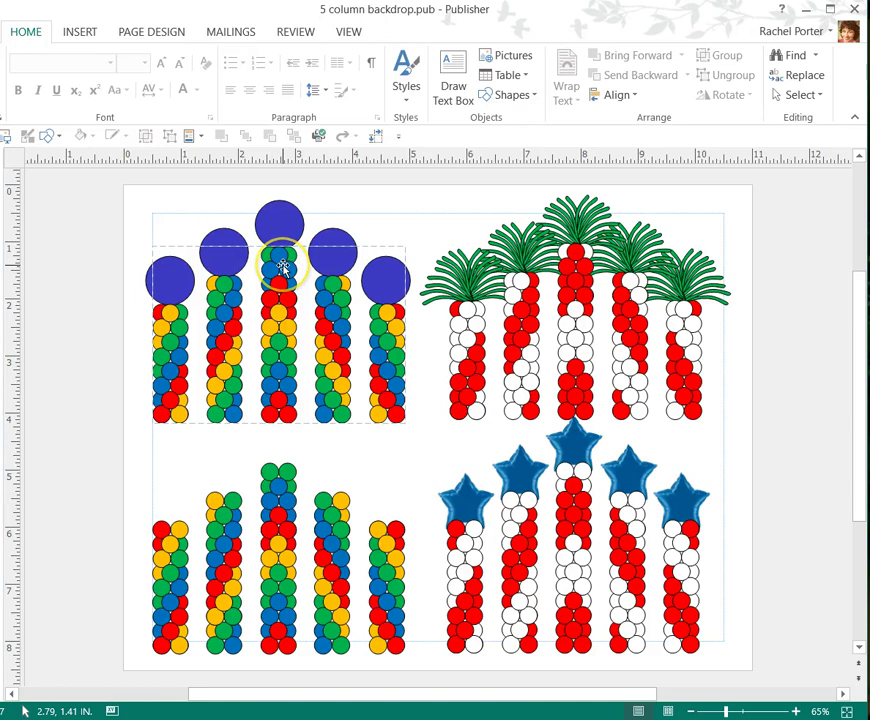
- Inspect the bottom-left and star-topped designs, selecting the red-and-white columns under the stars
left_click(286, 472)
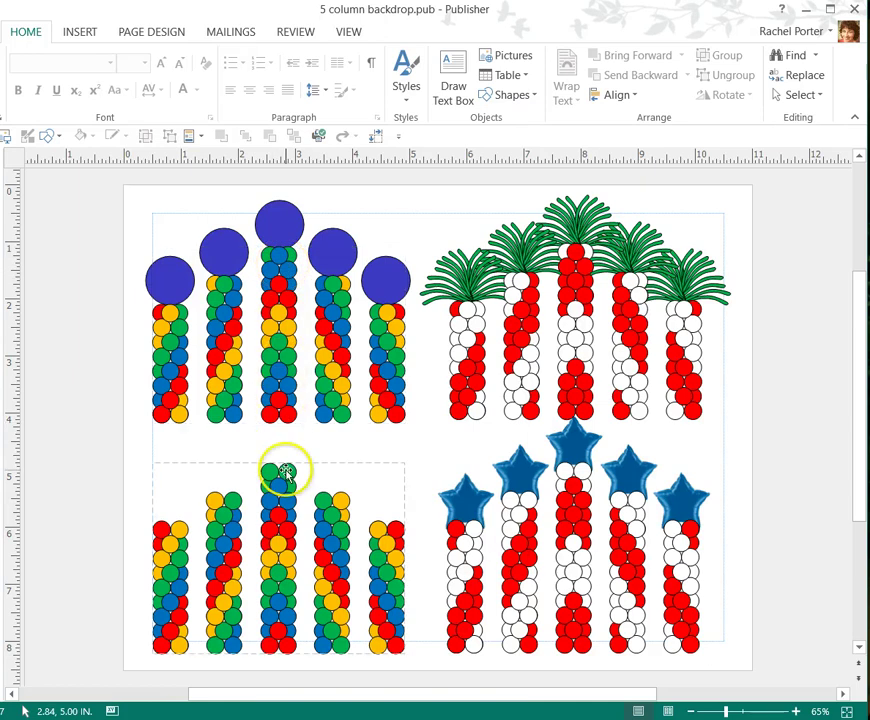
left_click(282, 472)
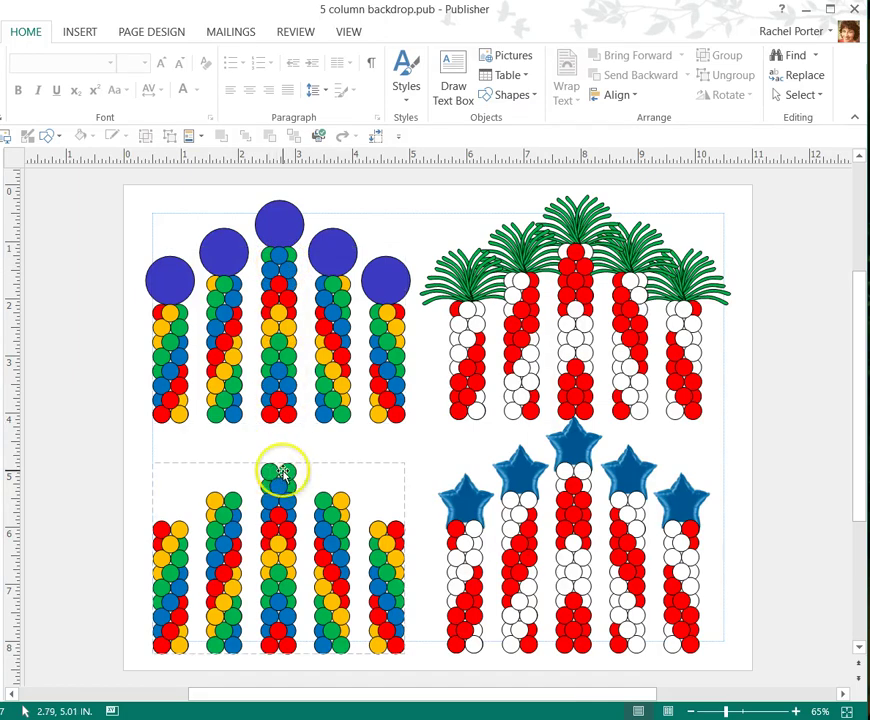
left_click(452, 478)
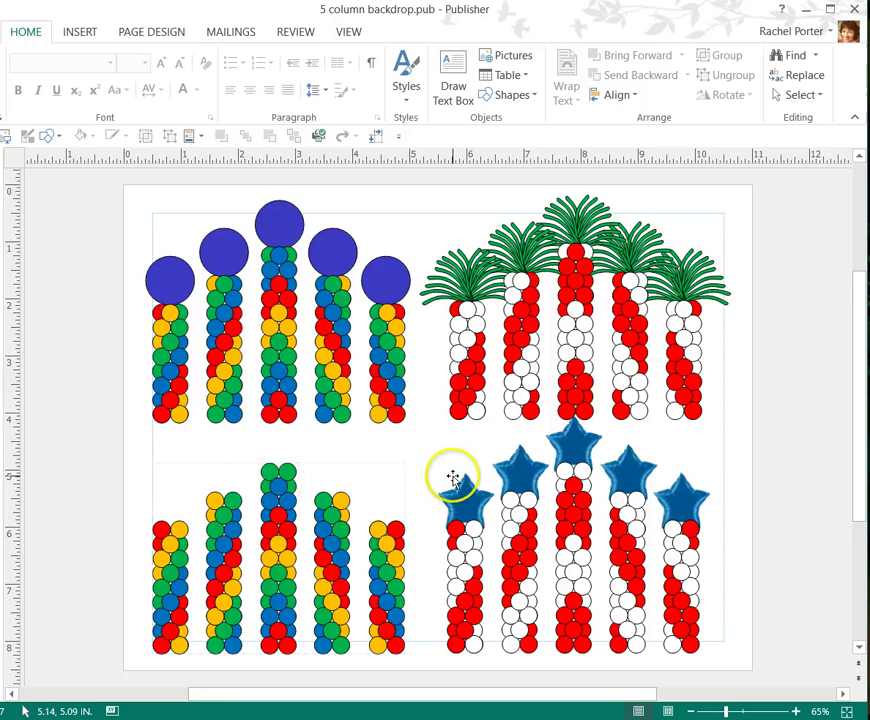
left_click(569, 472)
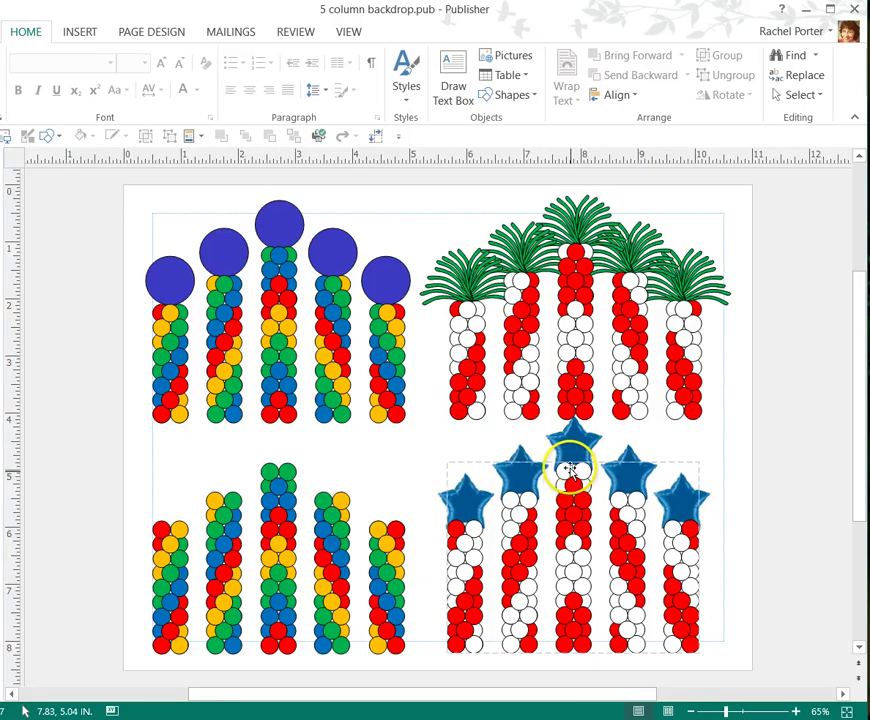
left_click(567, 450)
left_click(563, 473)
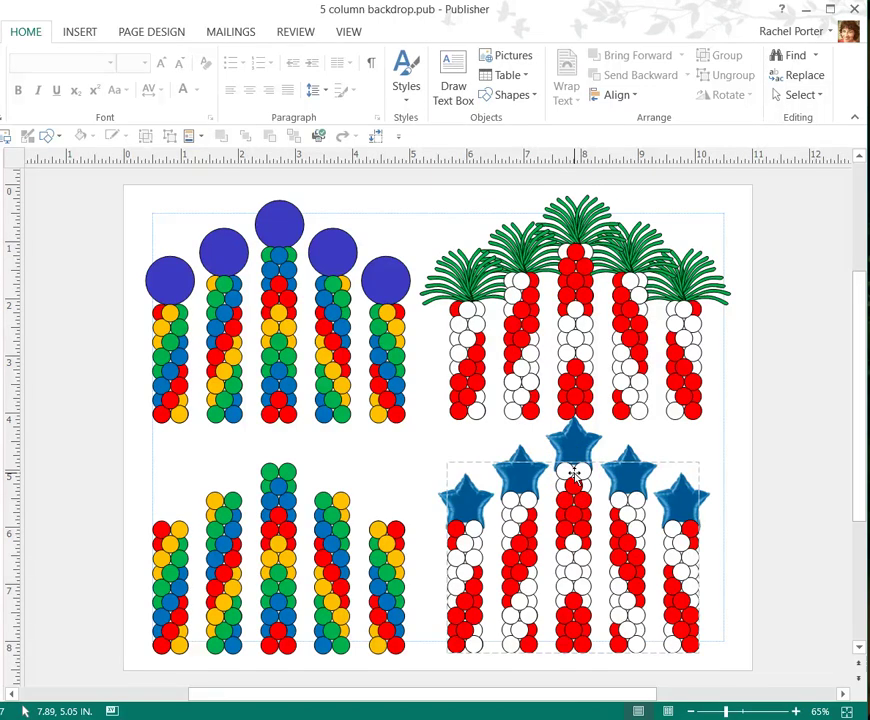
left_click(578, 485)
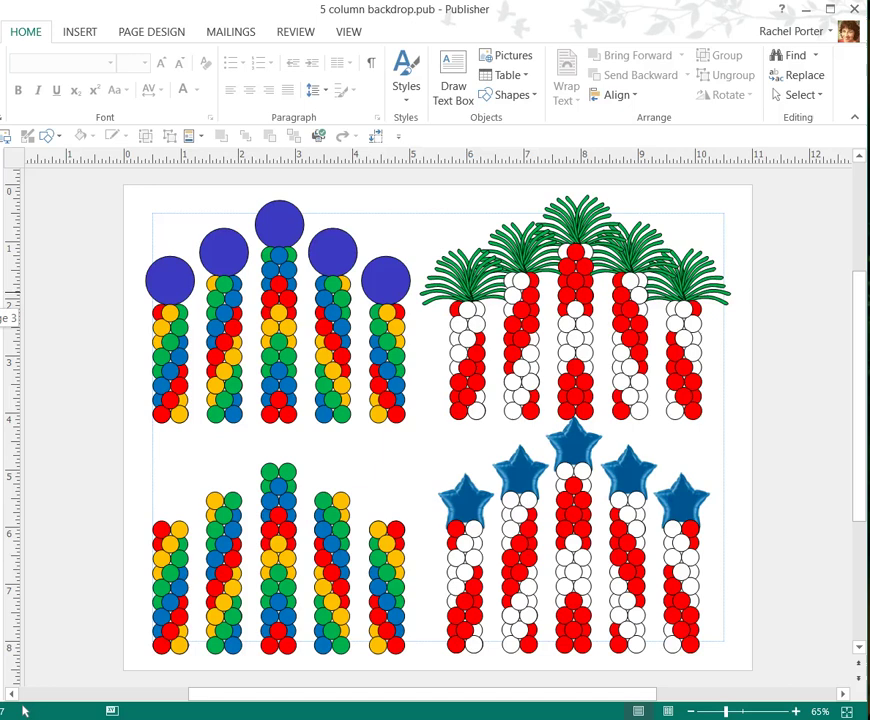
- Move to the plain white circle-columns page and select the whole circle group
key("ctrl+Page_Down")
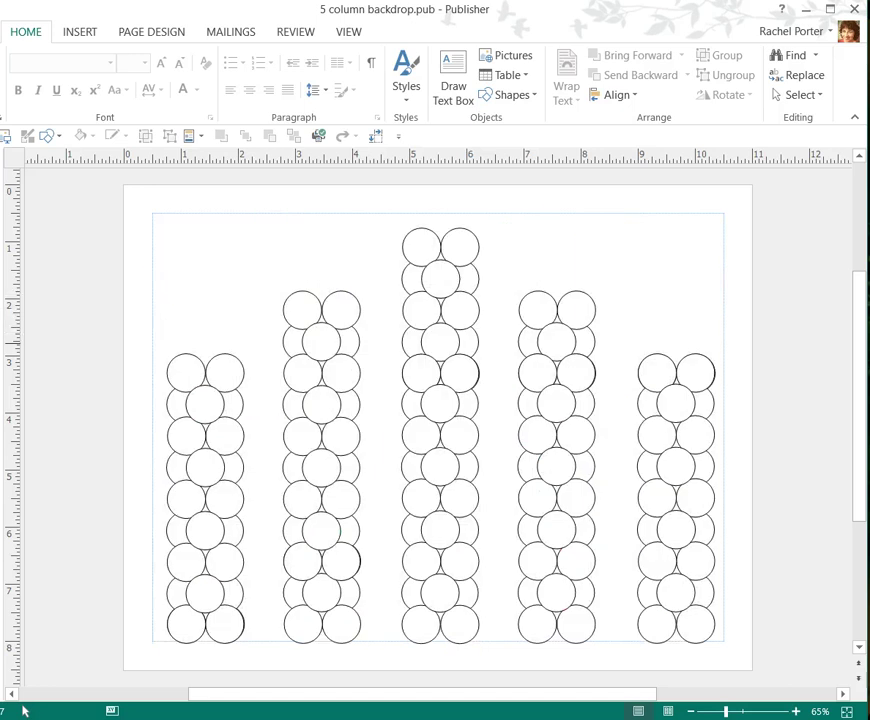
key("ctrl+Page_Up")
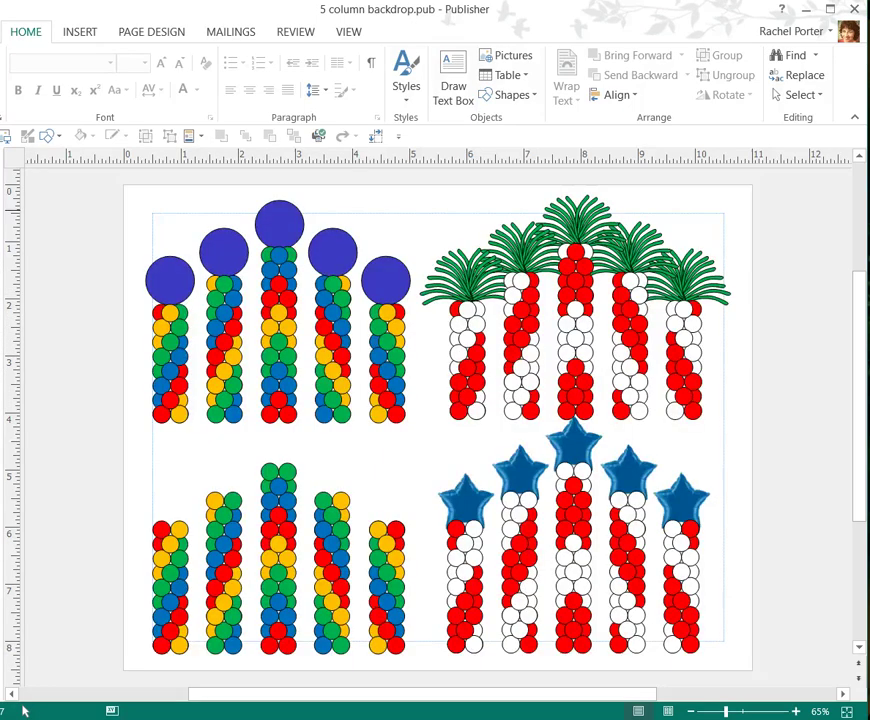
key("ctrl+Page_Down")
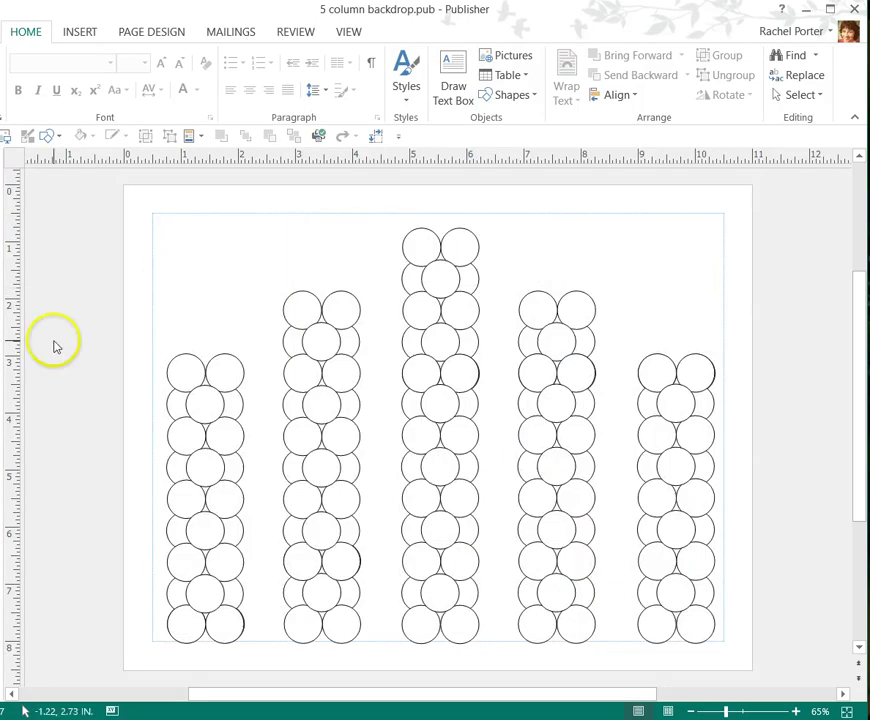
left_click(408, 301)
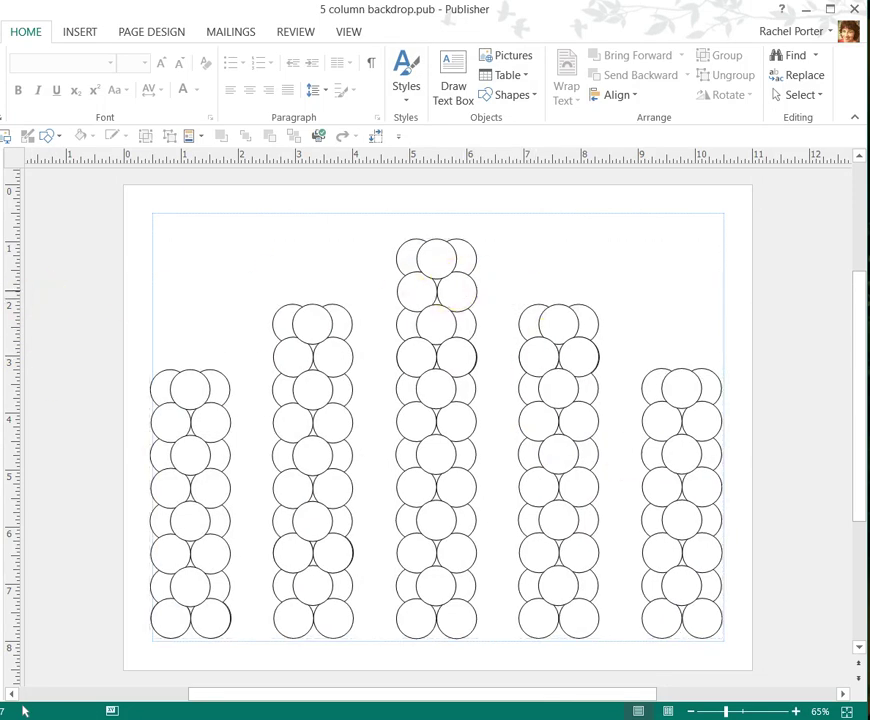
key("ctrl+z")
left_click(82, 330)
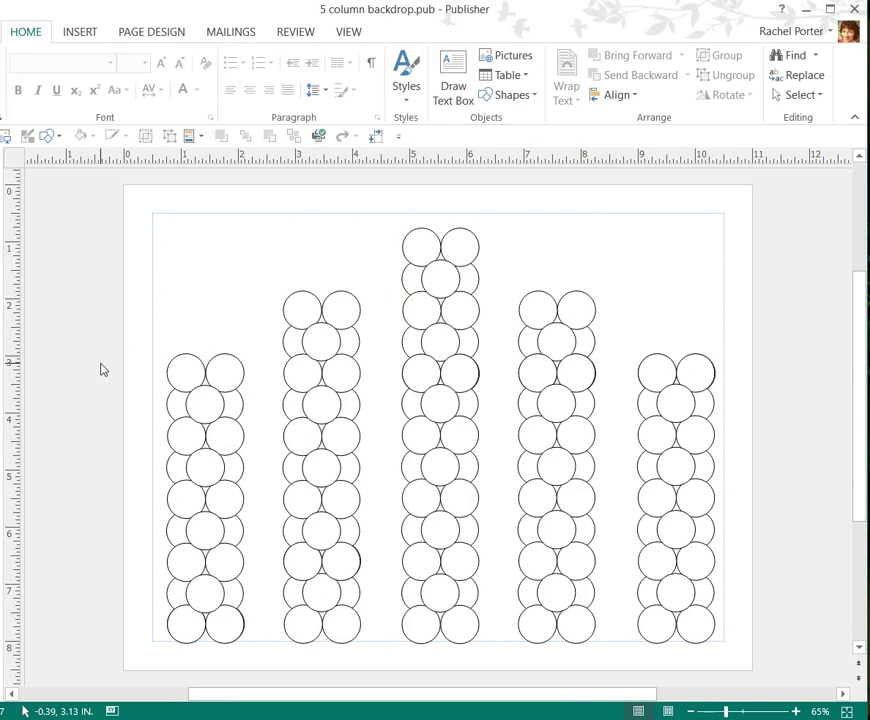
left_click(169, 370)
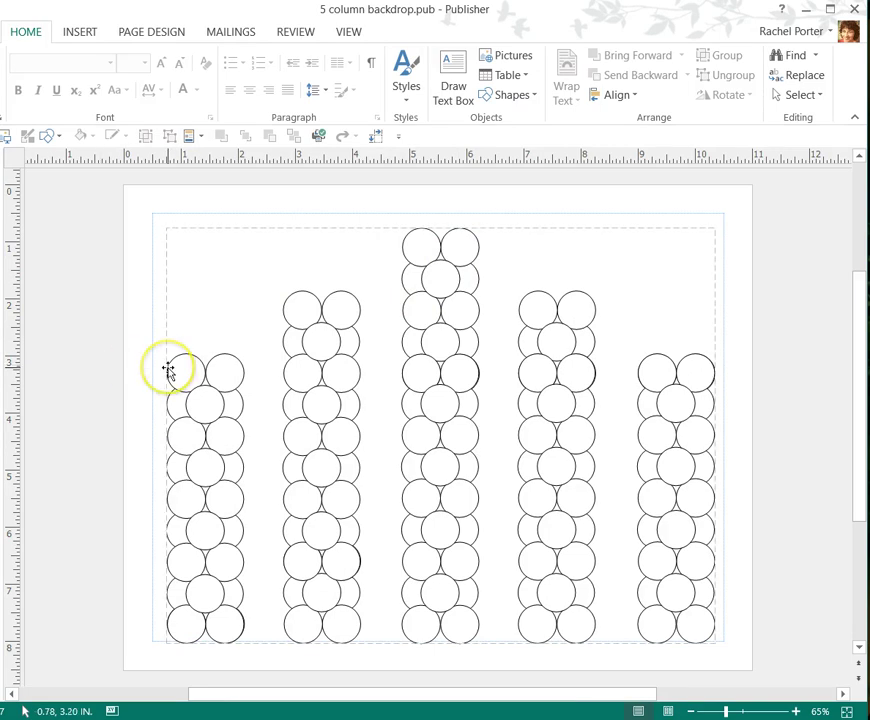
left_click(169, 370)
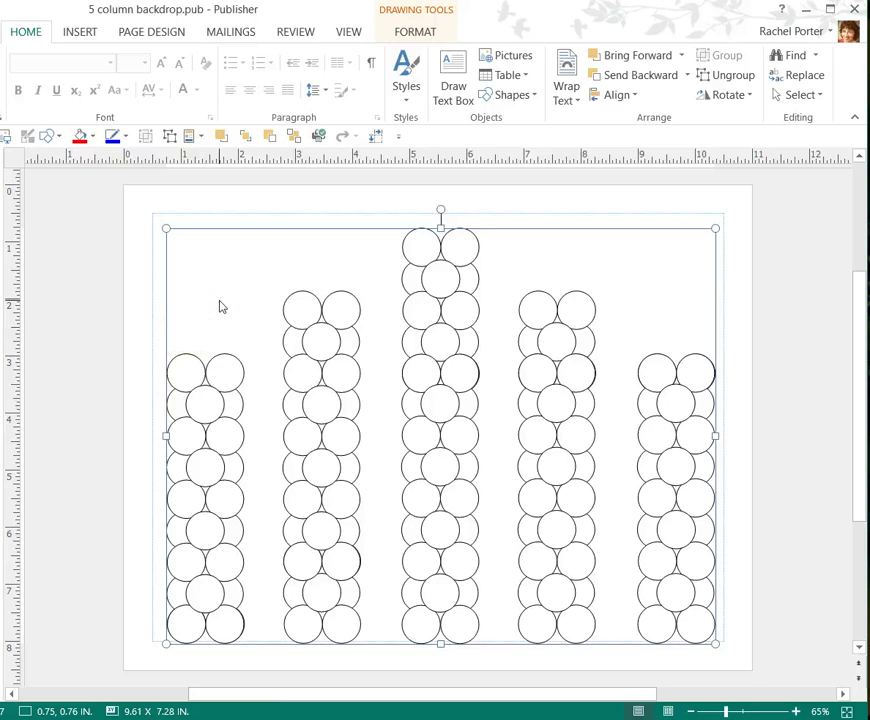
right_click(221, 304)
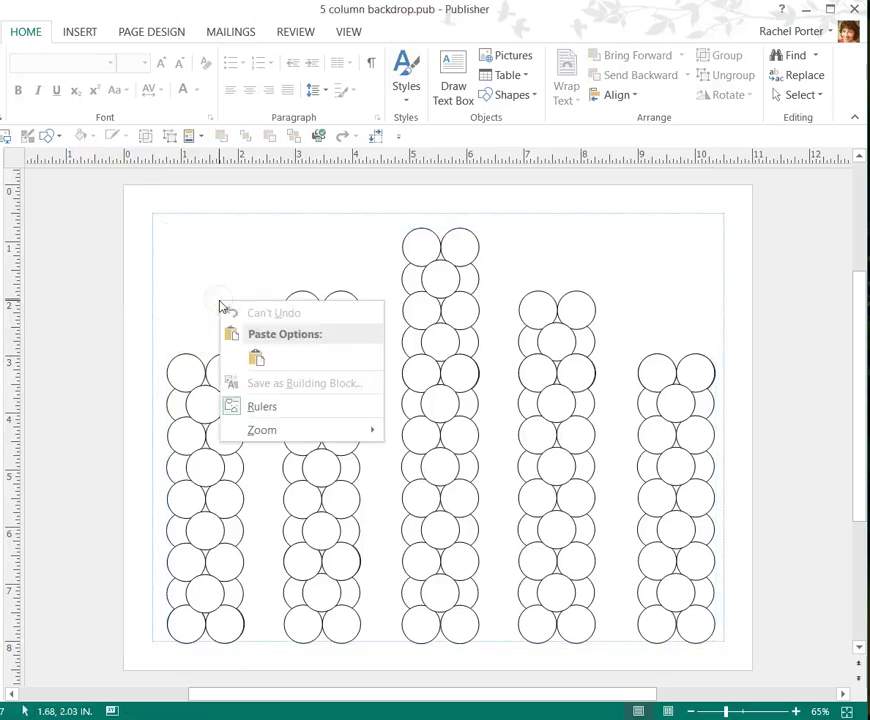
left_click(145, 260)
right_click(322, 348)
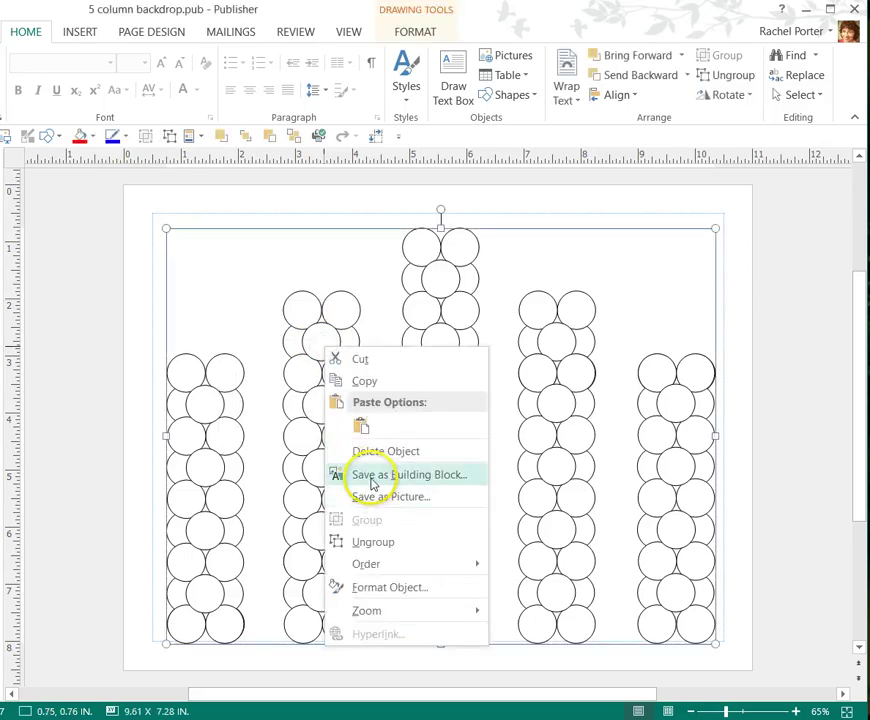
left_click(373, 480)
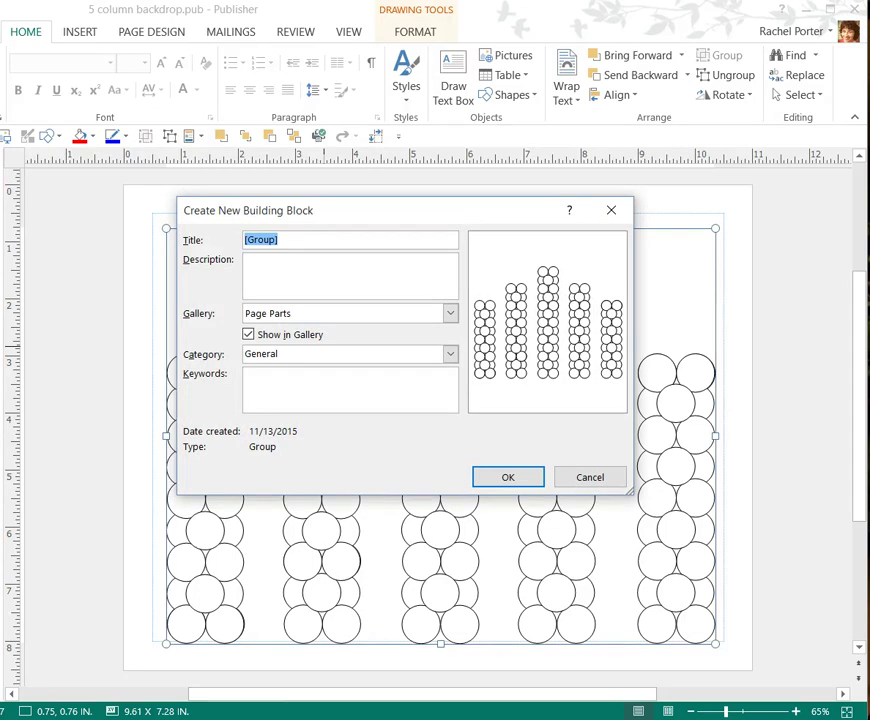
type("5 column backdrop")
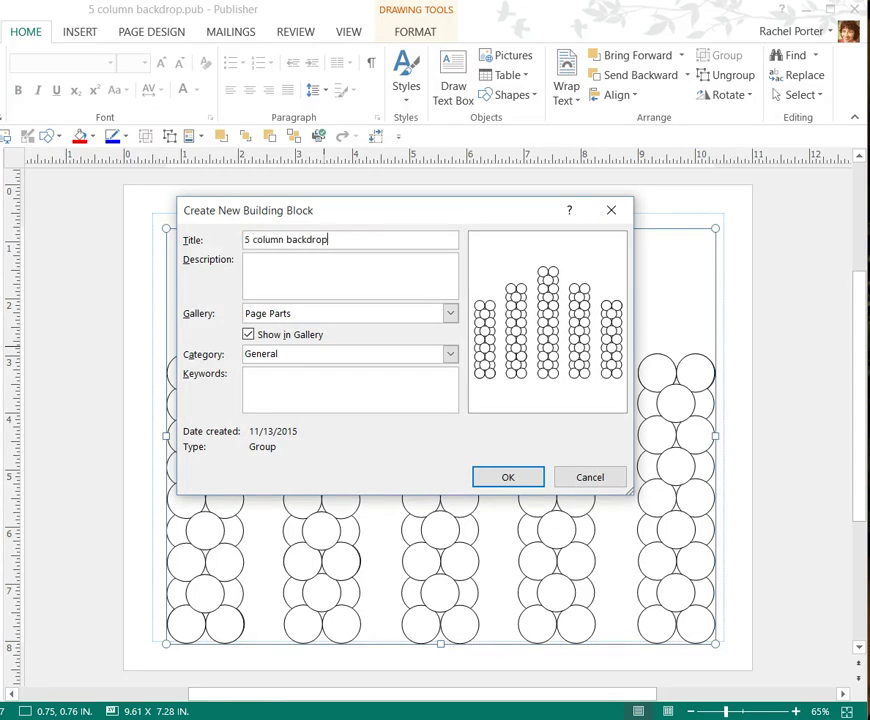
left_click(510, 478)
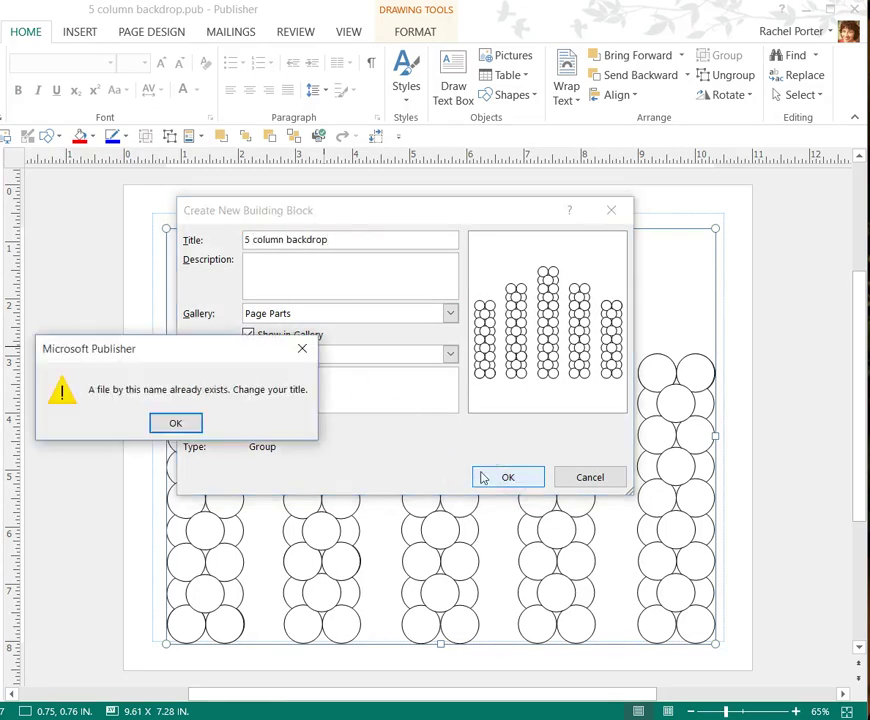
left_click(165, 424)
left_click(334, 240)
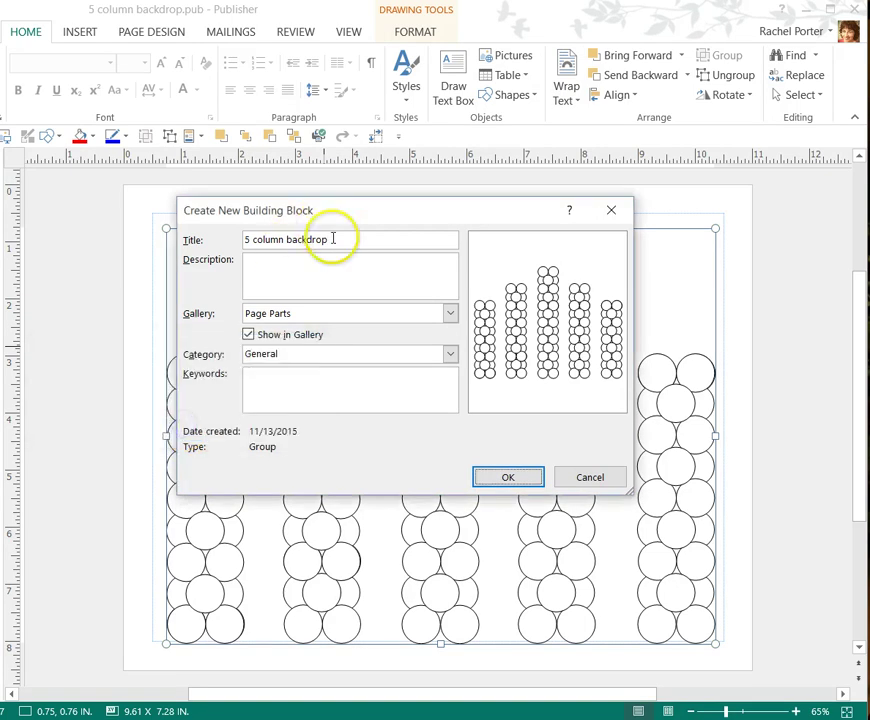
key("Return")
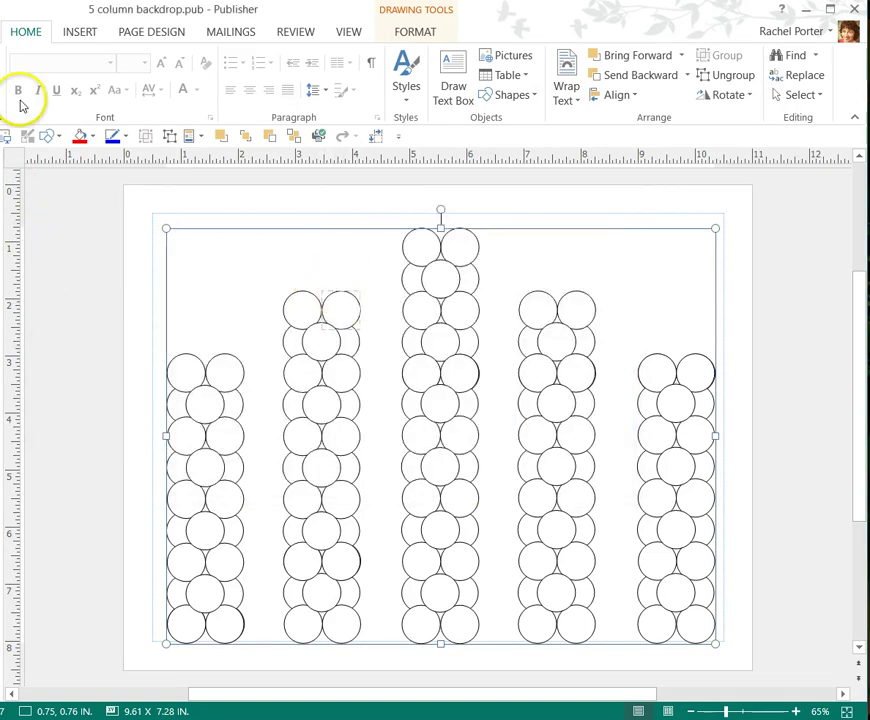
- Replace the circle columns with the saved five-column circle building block
left_click(66, 31)
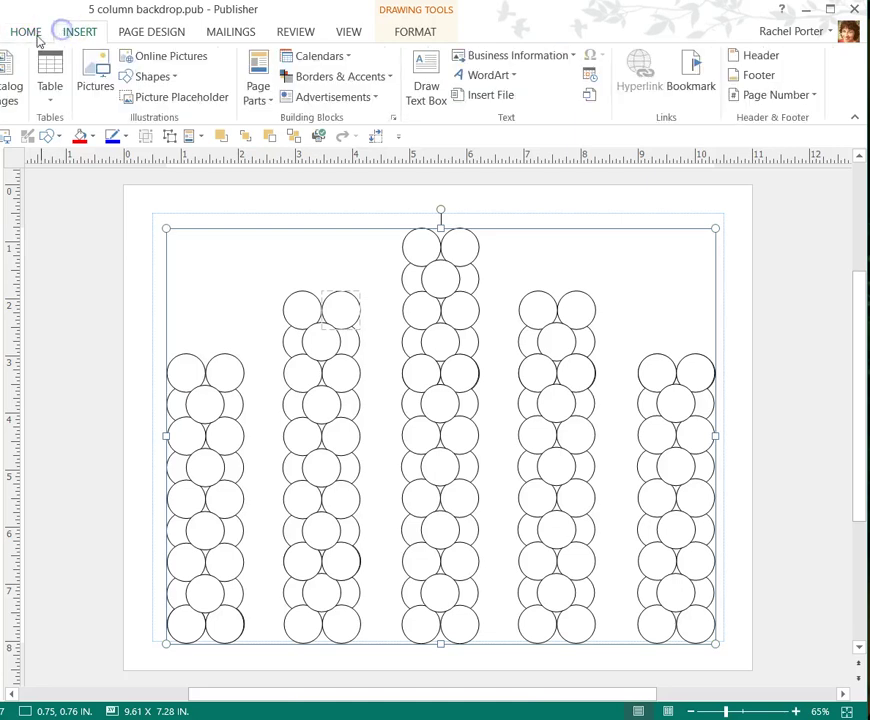
key("Delete")
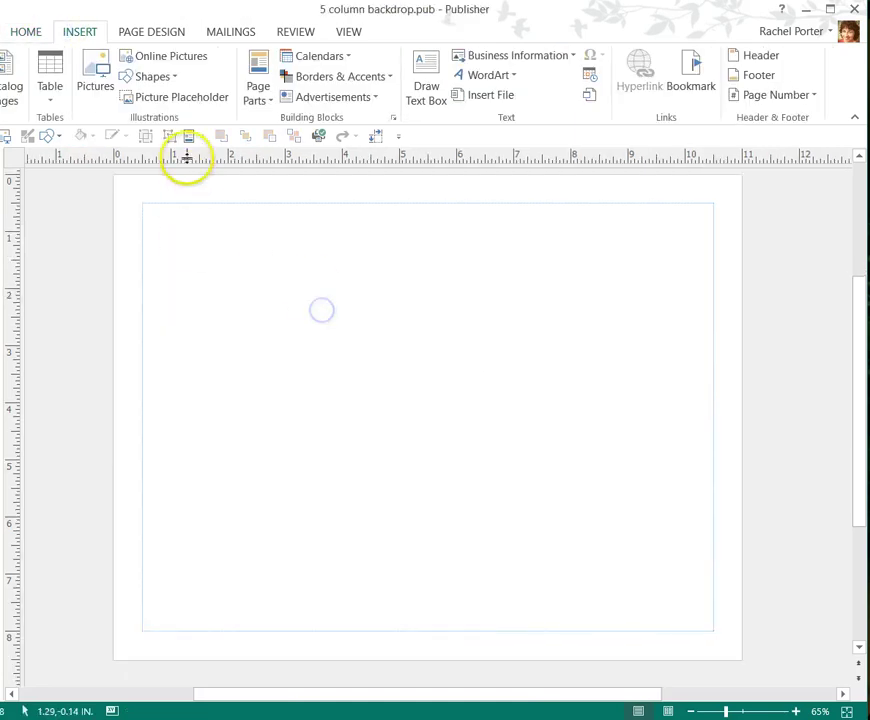
left_click(190, 136)
left_click(206, 177)
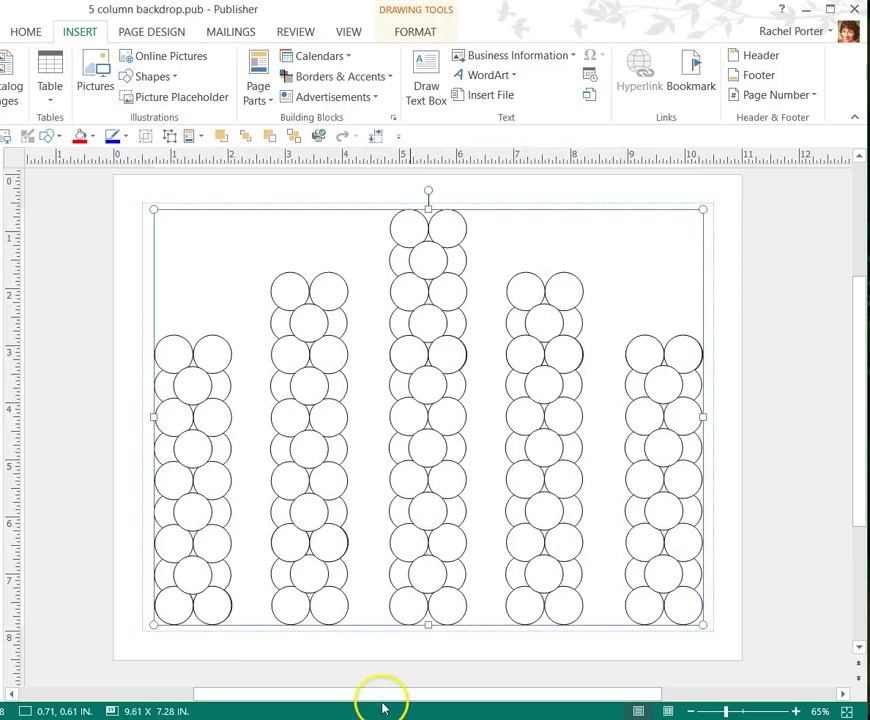
- Select the whole balloon arrangement and ungroup it into five separate columns
left_click(439, 261)
left_click(340, 236)
left_click(410, 225)
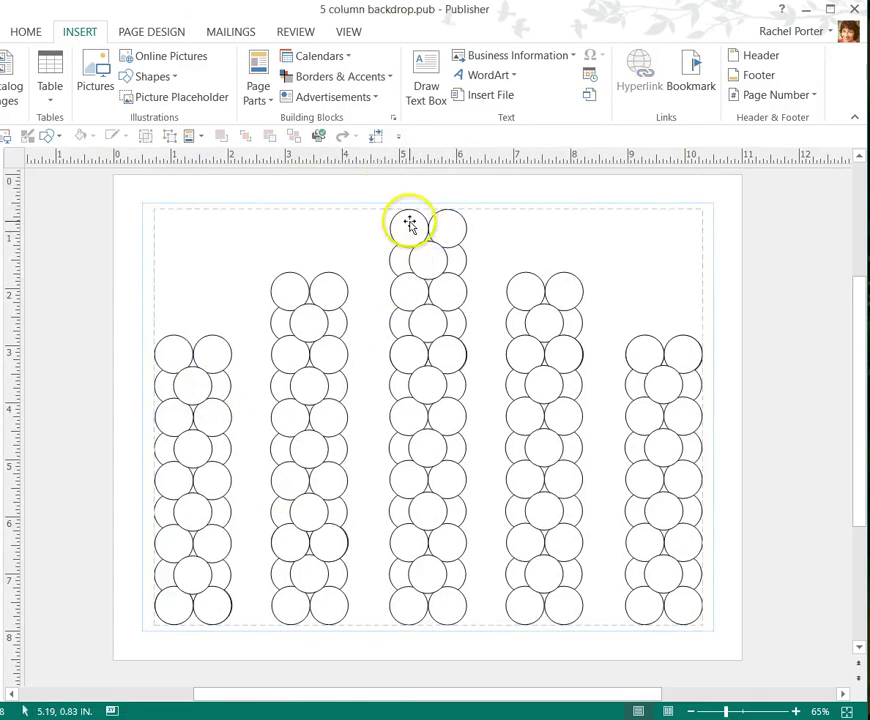
left_click(410, 225)
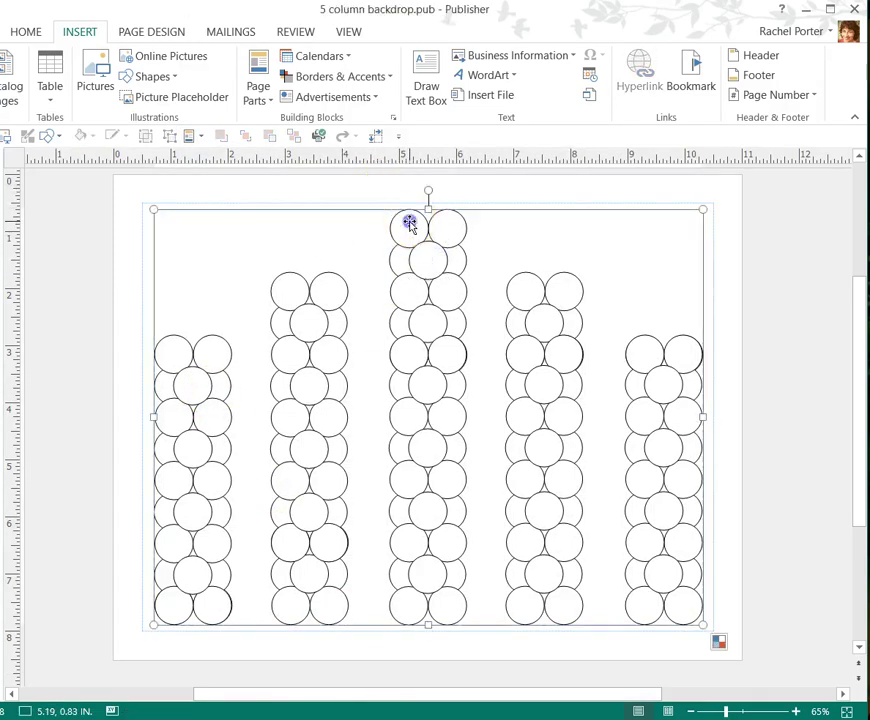
left_click(169, 137)
left_click(282, 214)
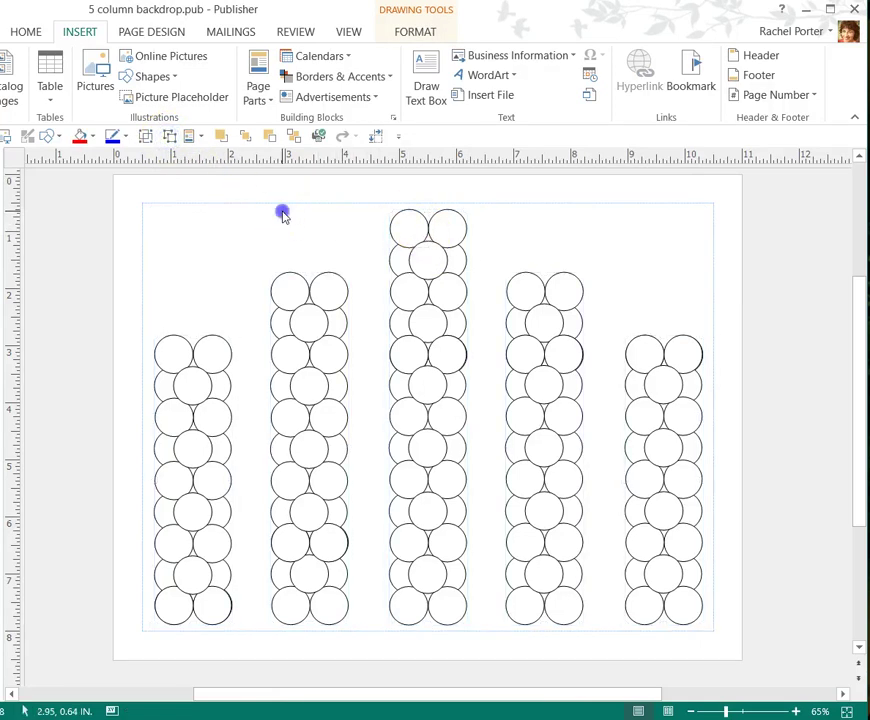
- Fill the centre column red, then select columns one and five together and fill them blue
left_click(432, 228)
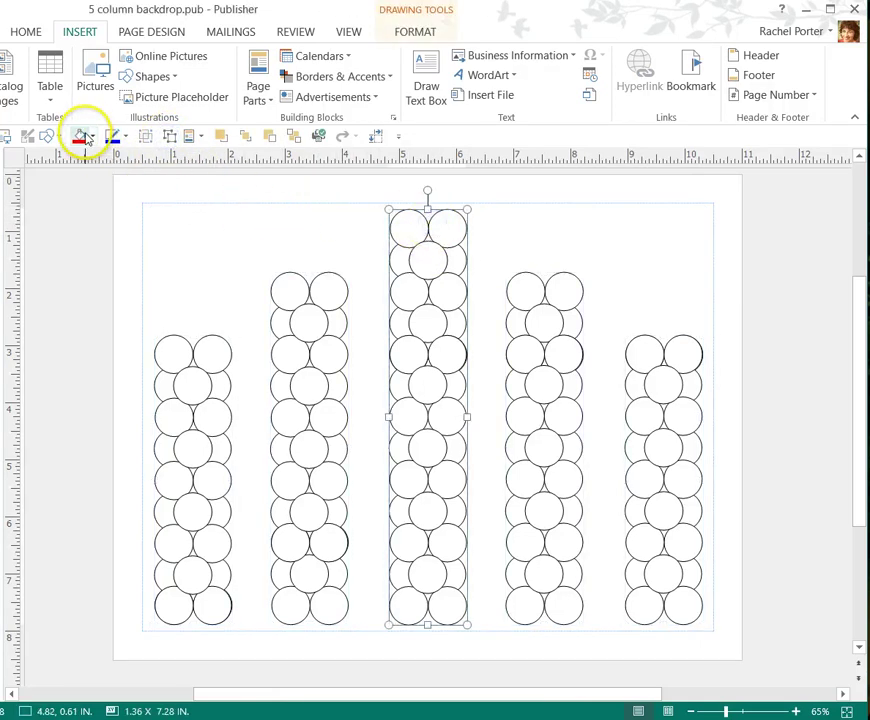
left_click(81, 135)
left_click(297, 290)
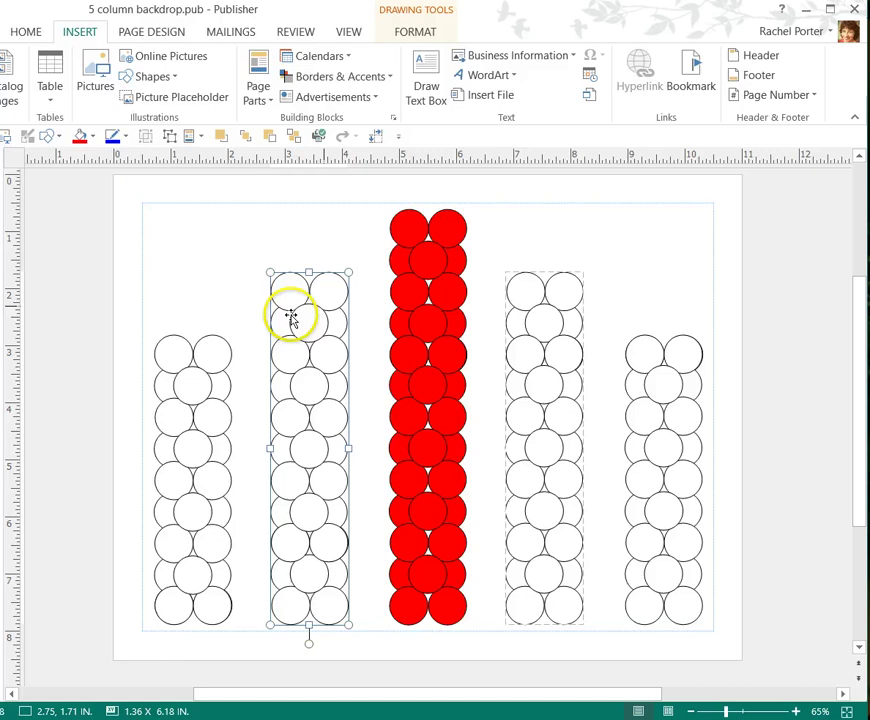
left_click(182, 368)
left_click(636, 368, "shift")
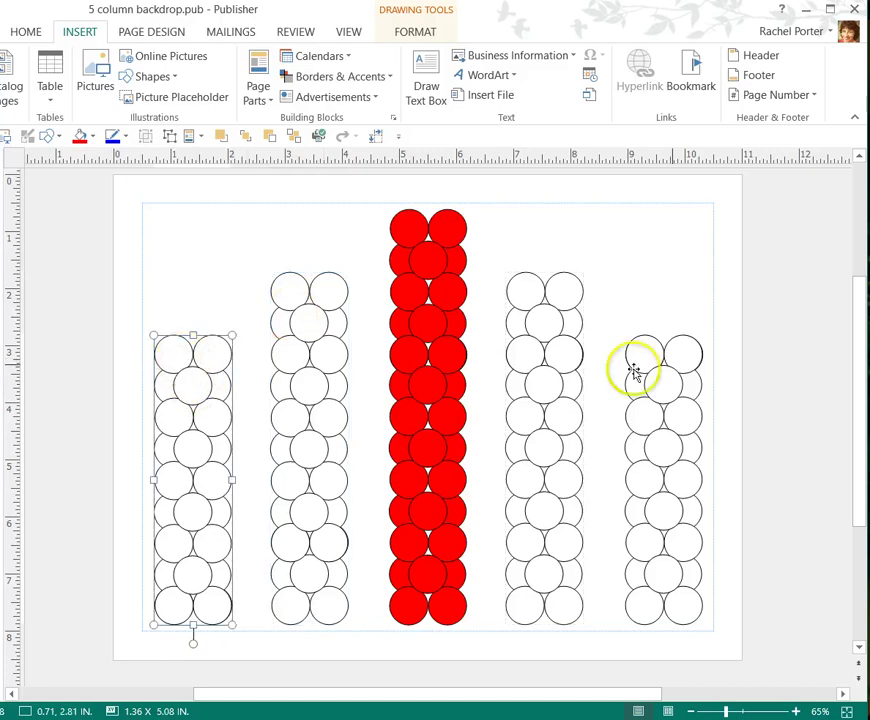
left_click(91, 137)
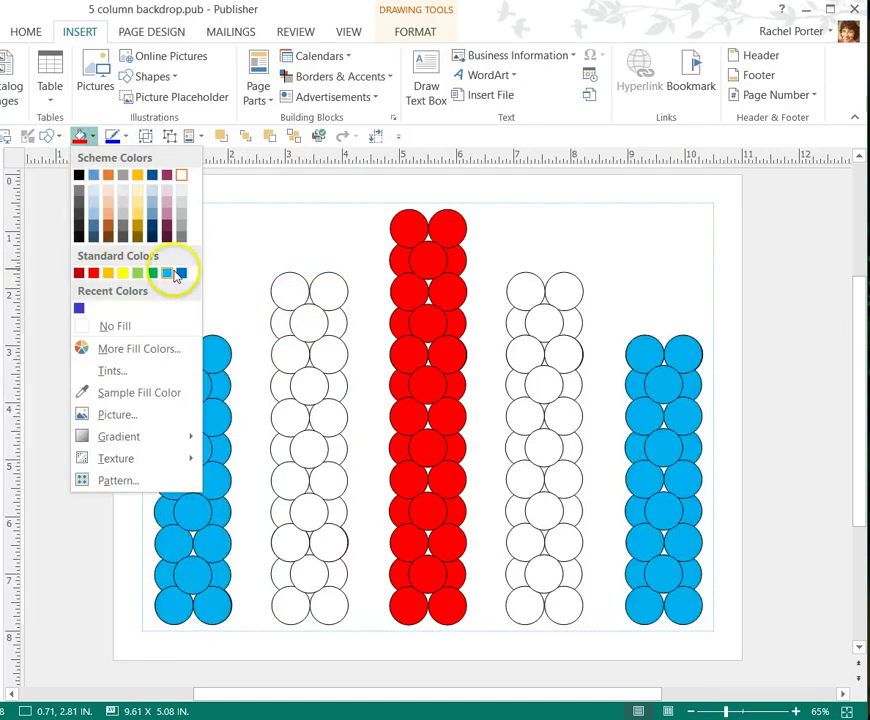
left_click(182, 273)
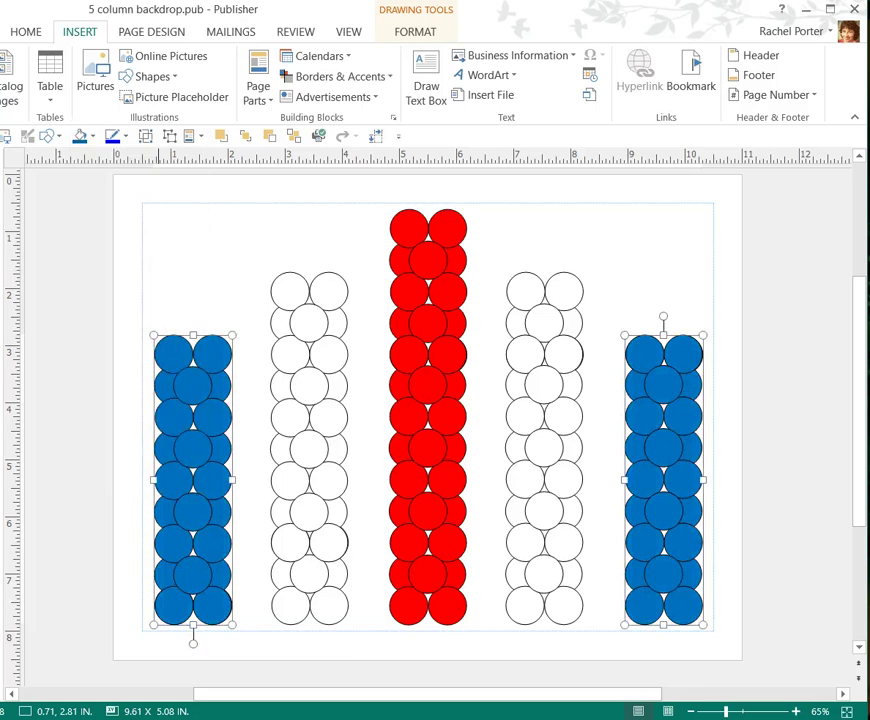
left_click(177, 234)
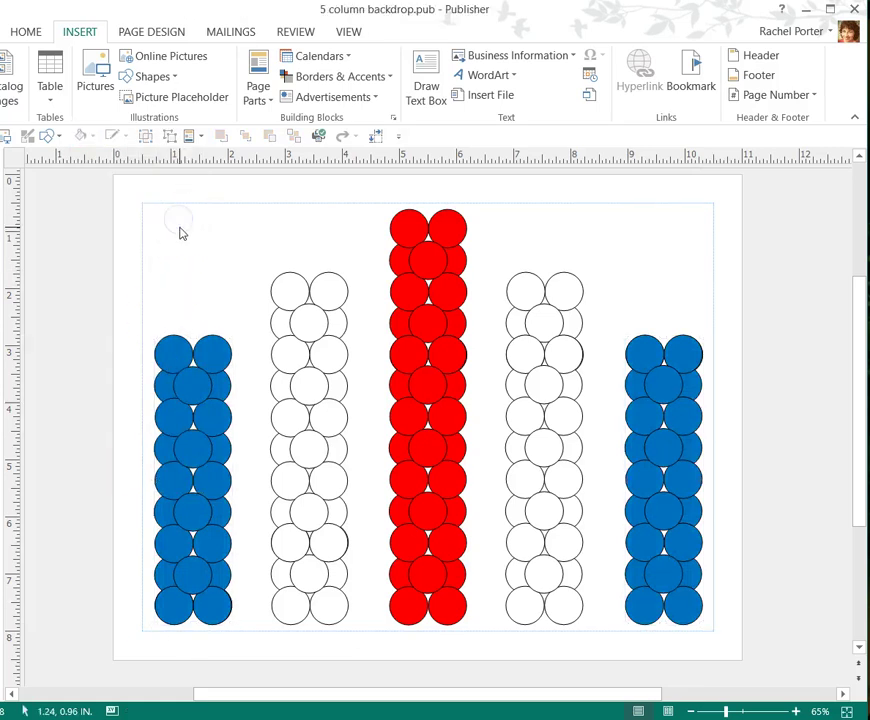
- Select the upper and middle accent balloons inside the red centre column
left_click(425, 240)
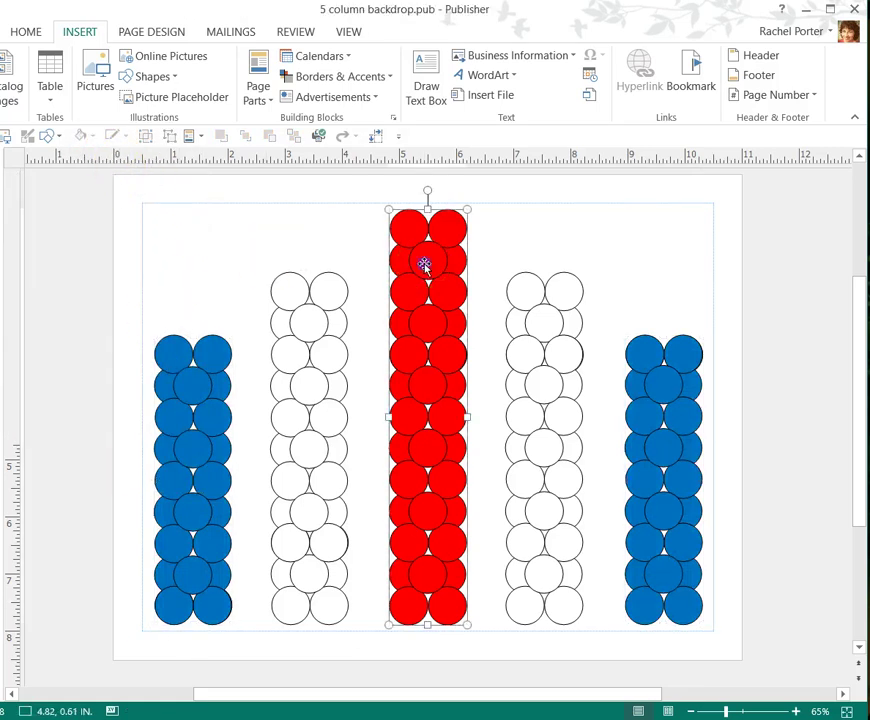
left_click(424, 263)
left_click(456, 293, "shift")
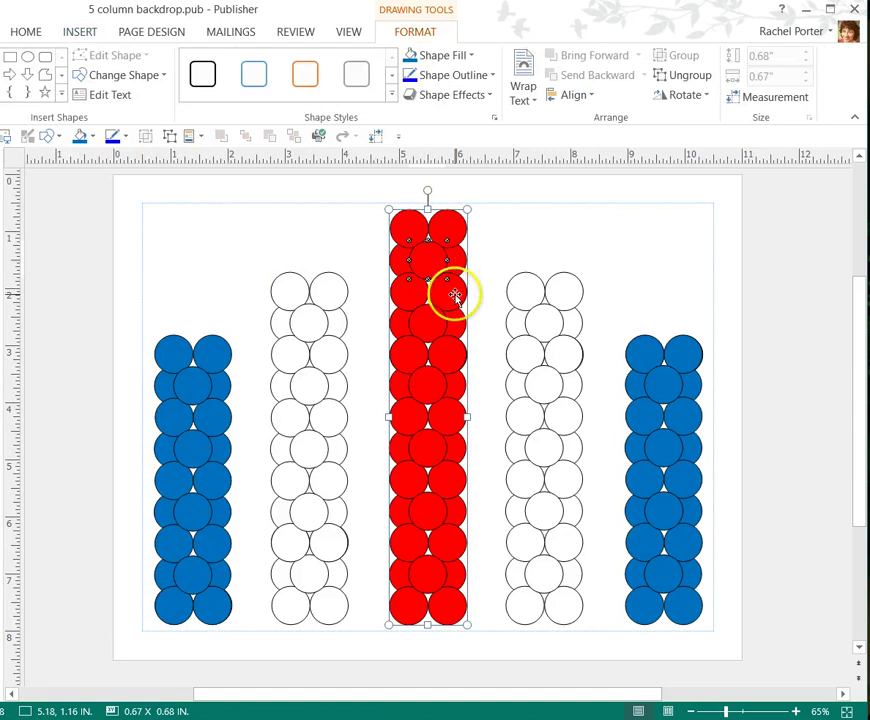
left_click(407, 295, "shift")
left_click(423, 321, "shift")
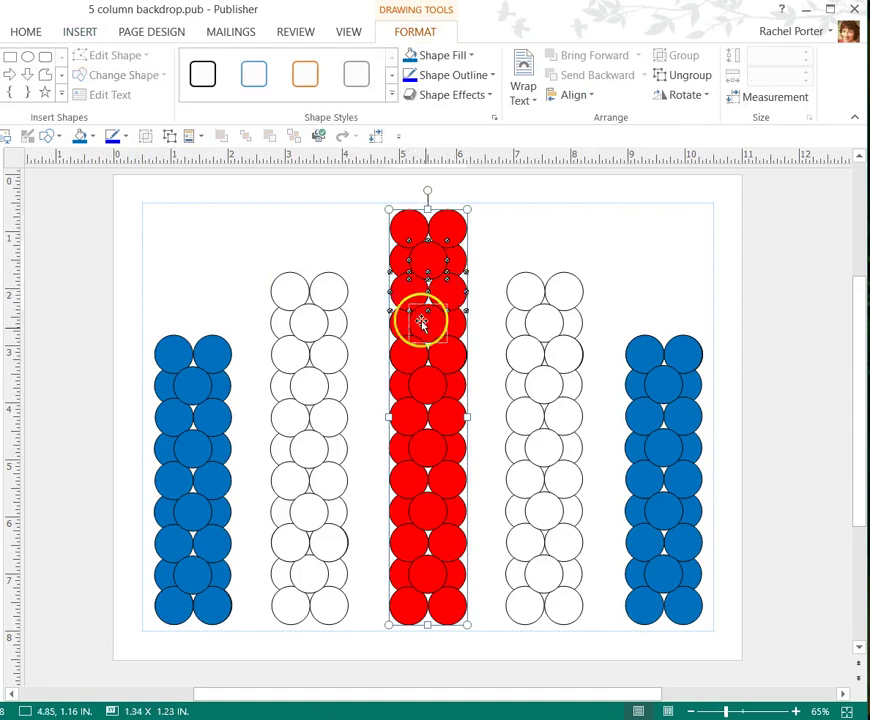
left_click(439, 355, "shift")
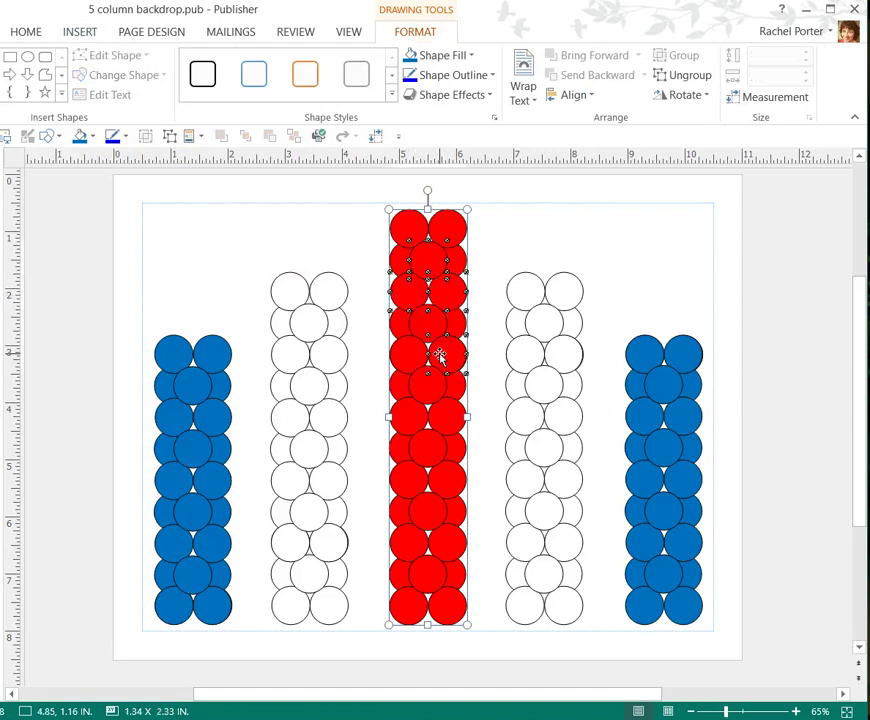
left_click(450, 418, "shift")
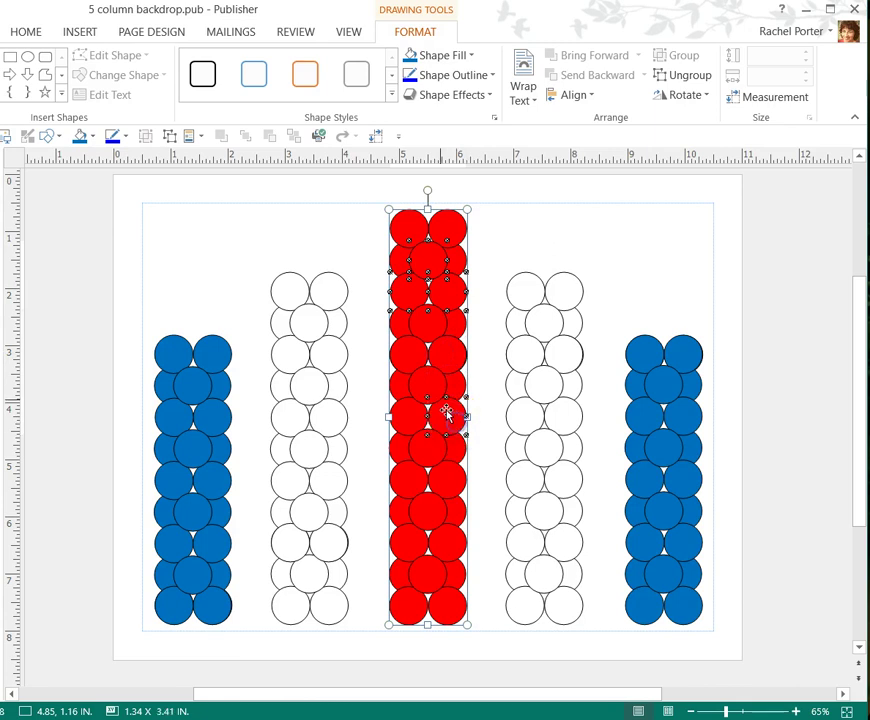
left_click(432, 381, "shift")
- Add the balloons near the column bottom and fill all chosen balloons blue
left_click(419, 423, "shift")
left_click(408, 505, "shift")
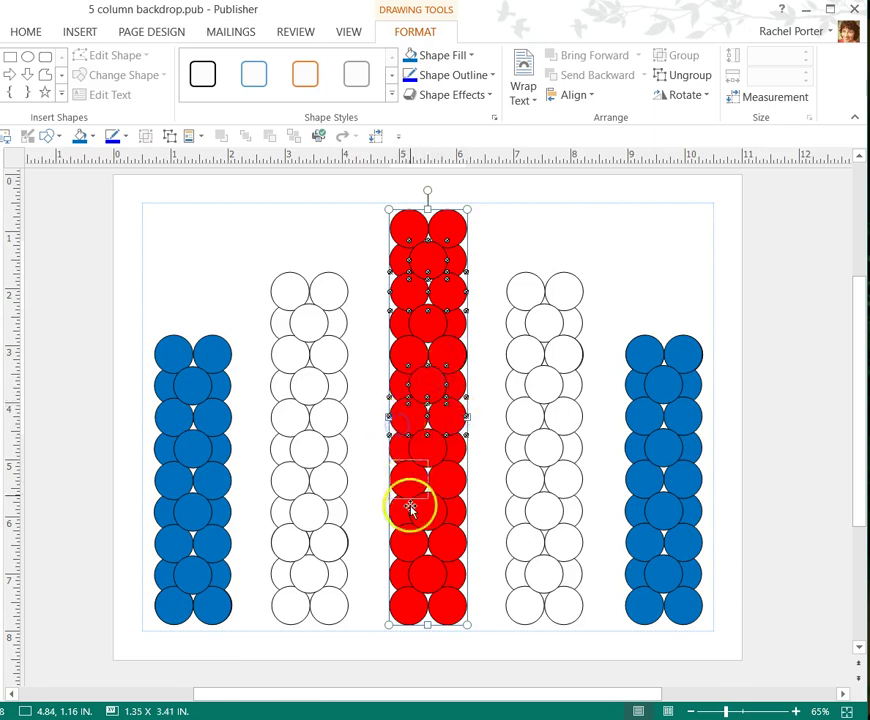
left_click(405, 562, "shift")
left_click(425, 510, "shift")
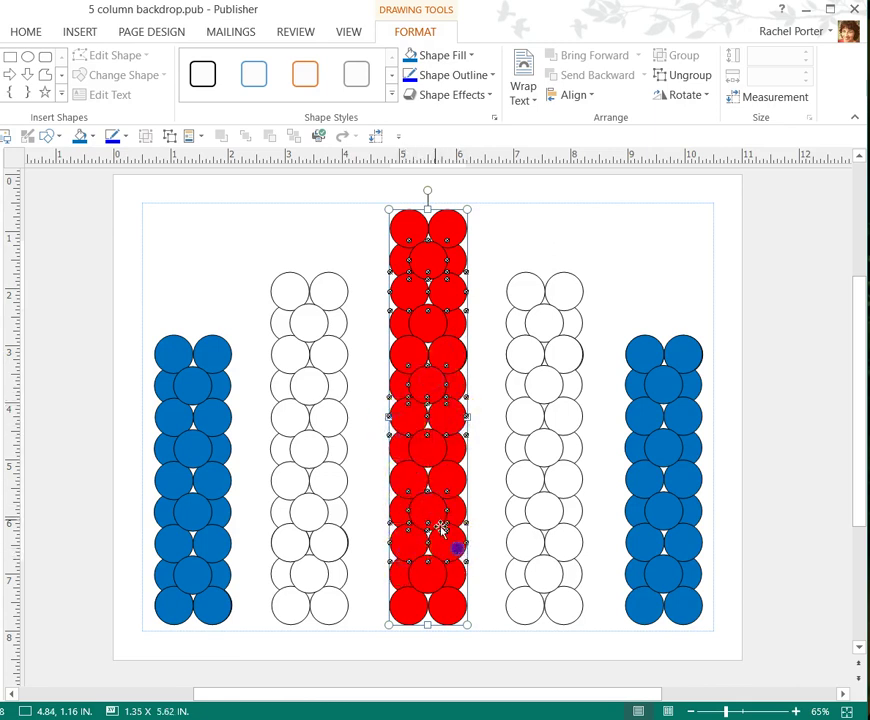
left_click(74, 82)
left_click(81, 137)
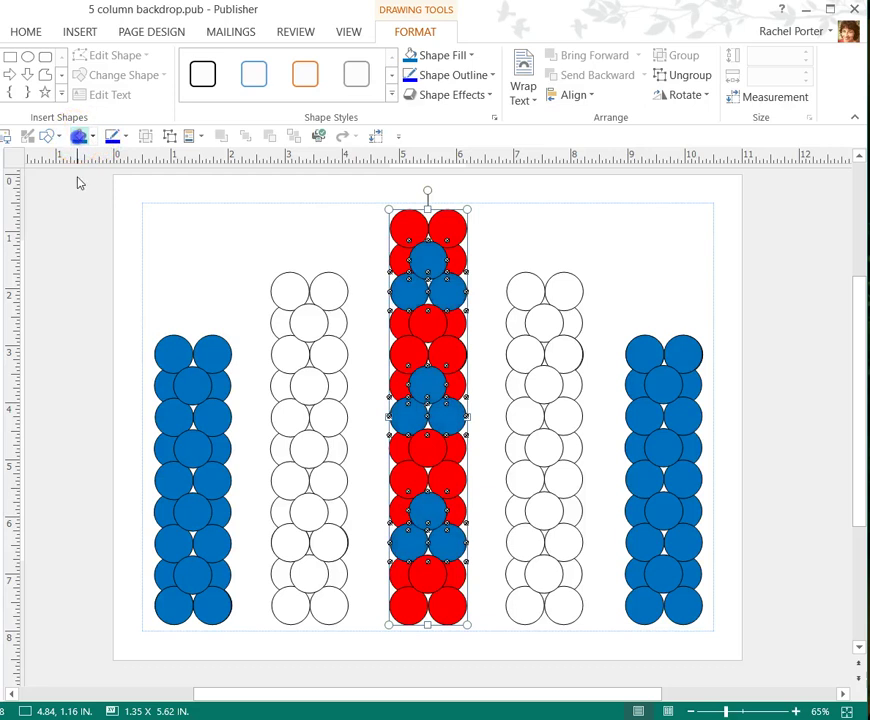
left_click(72, 296)
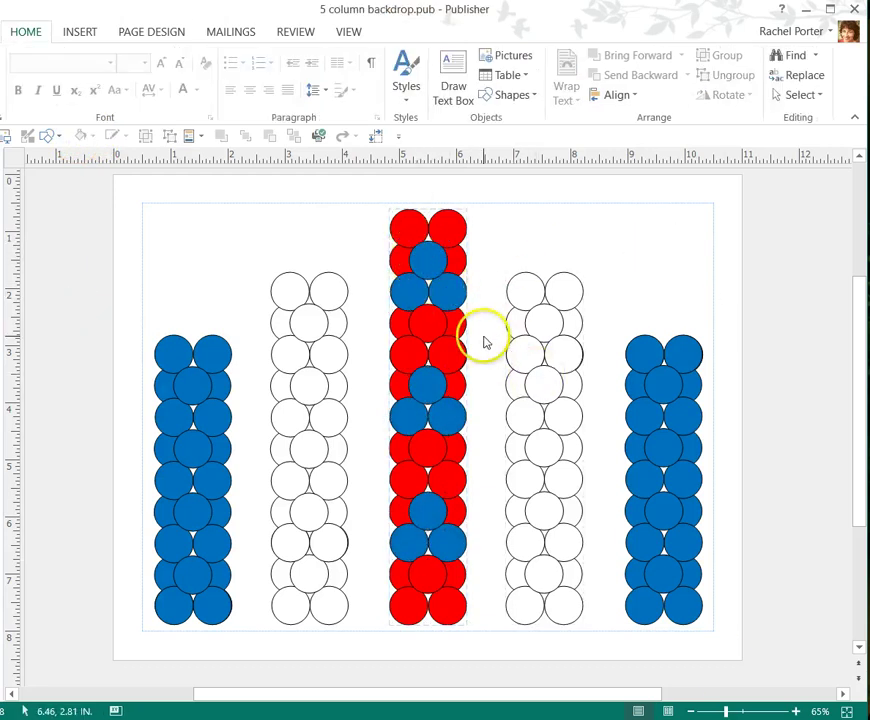
- Fill a diagonal line of three balloons in the right white column red
left_click(530, 351)
left_click(530, 351)
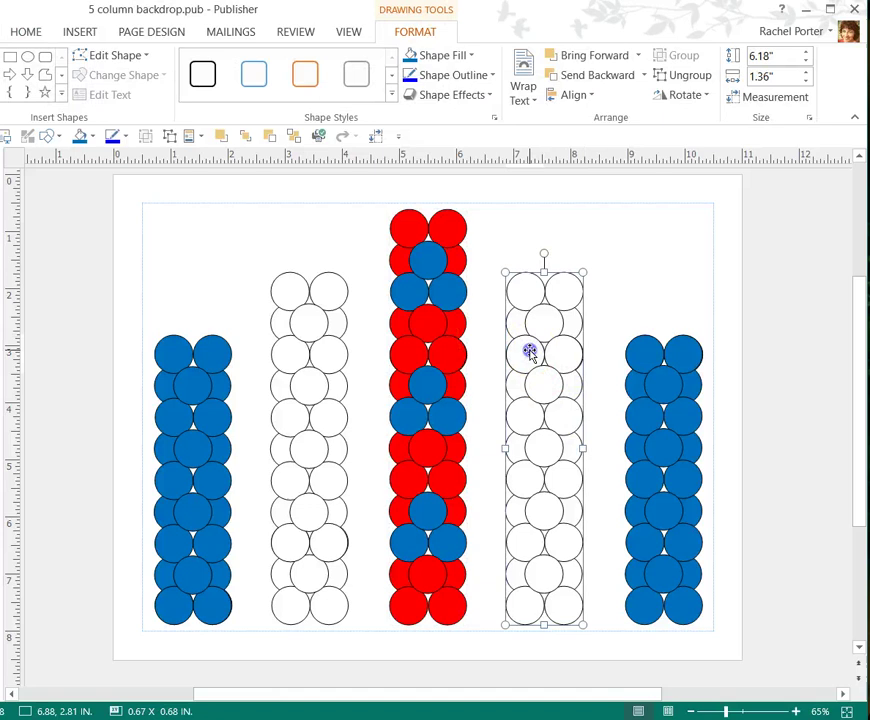
left_click(555, 388, "shift")
left_click(571, 420, "shift")
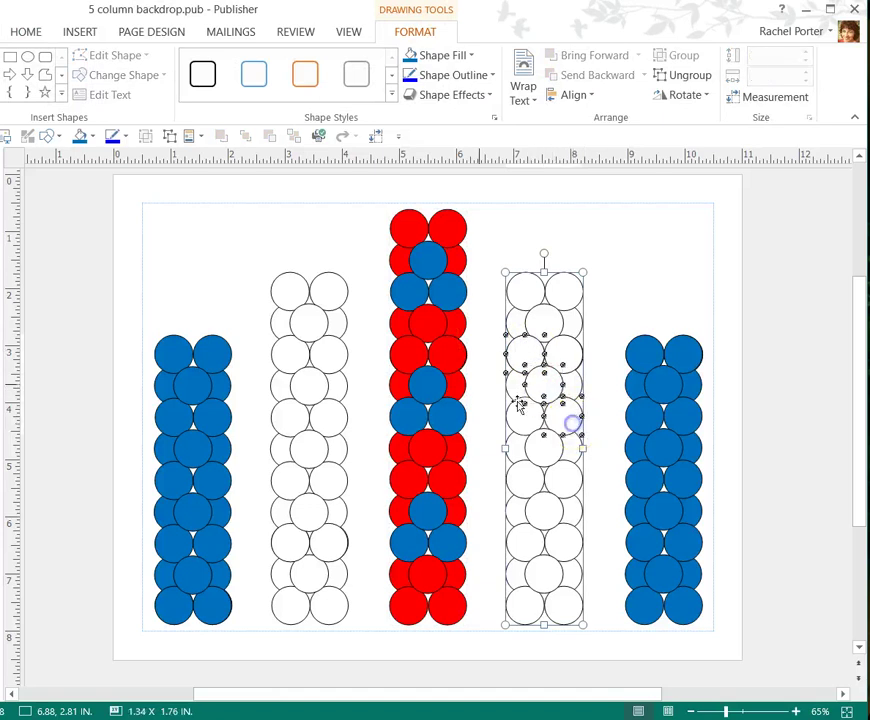
left_click(341, 350, "shift")
left_click(525, 350, "shift")
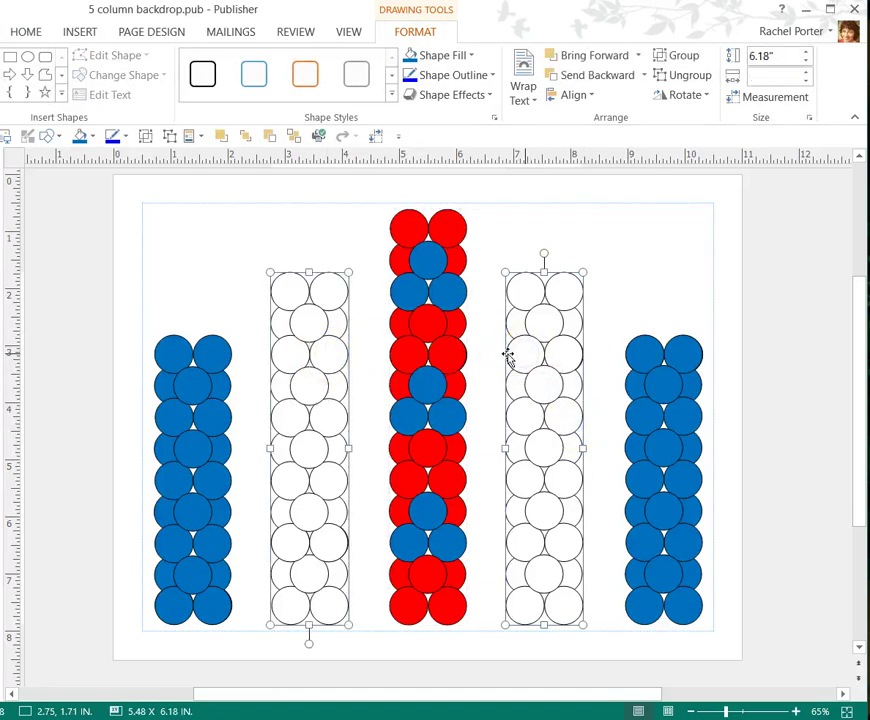
left_click(472, 358)
left_click(530, 358)
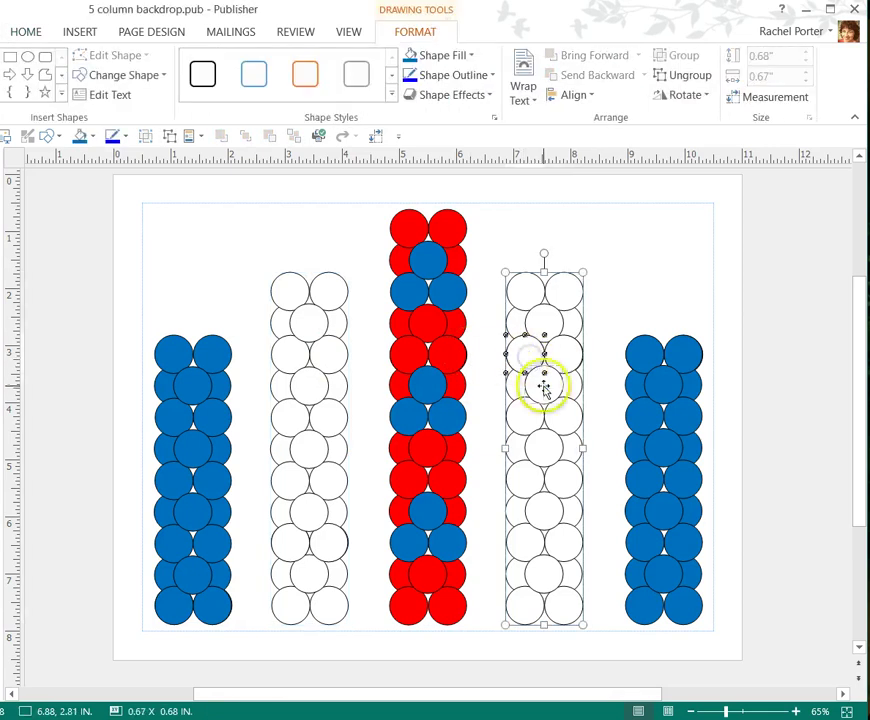
left_click(543, 388, "shift")
left_click(564, 421, "shift")
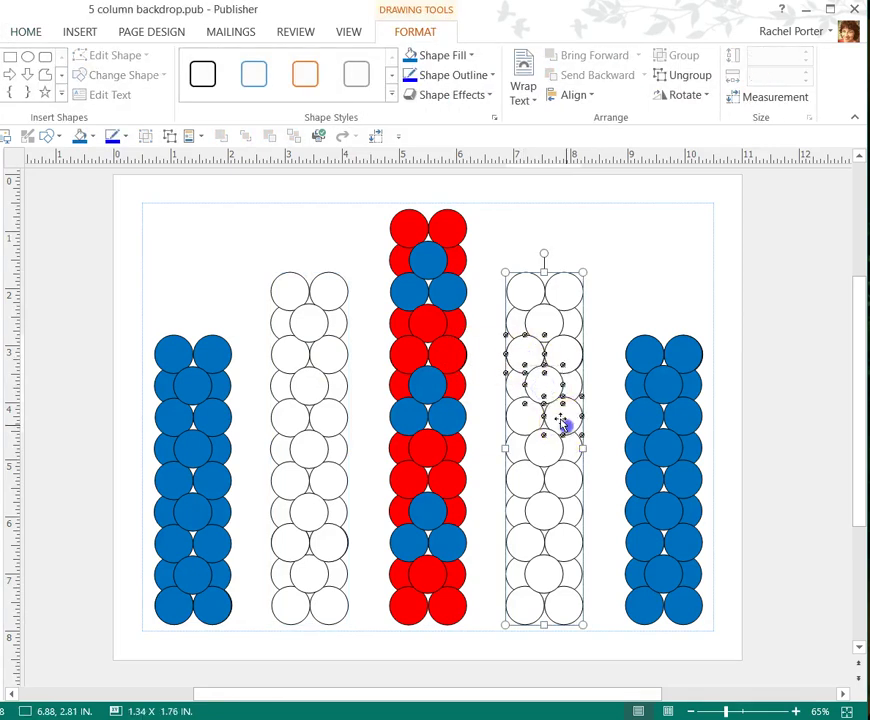
left_click(94, 138)
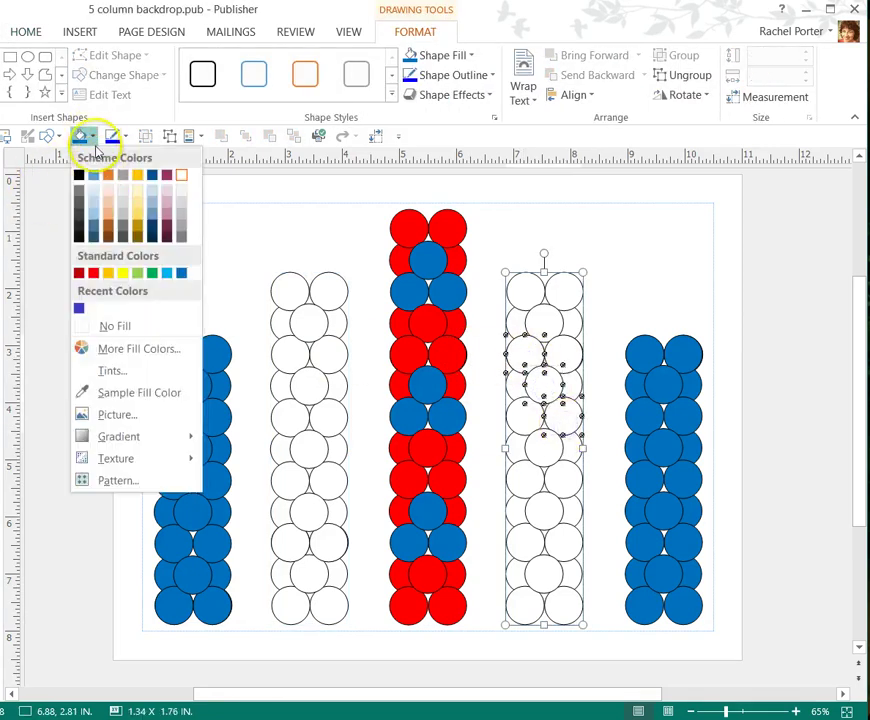
left_click(92, 274)
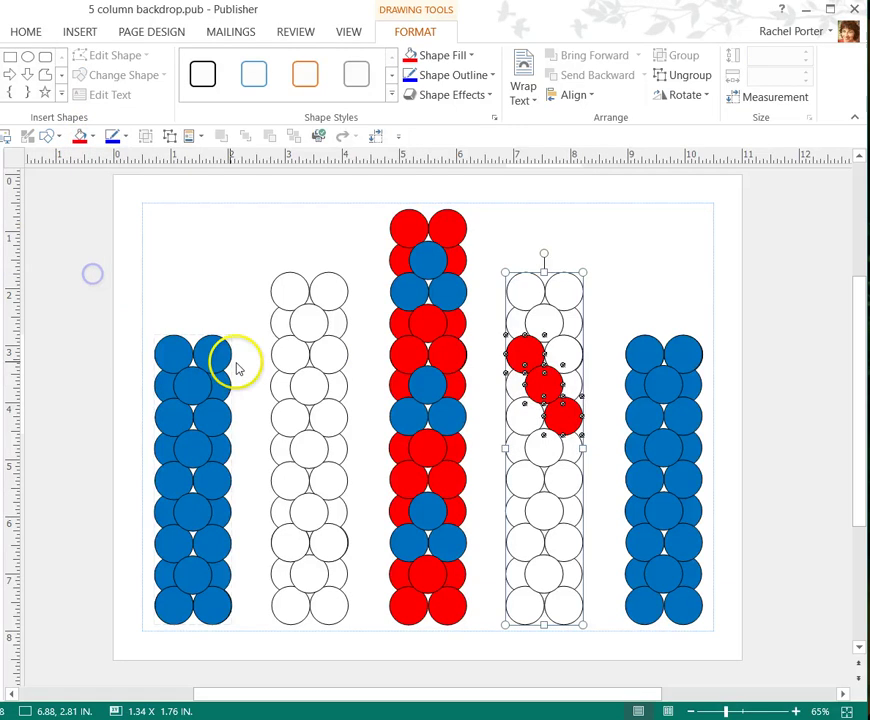
- Fill a diagonal line of three circles in the left white column red
left_click(336, 348)
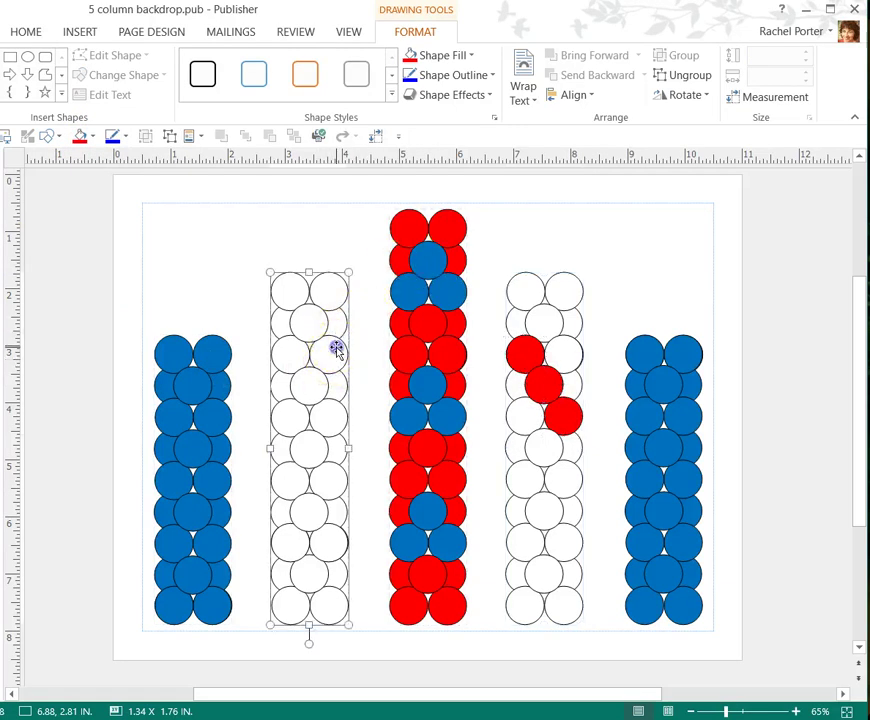
left_click(332, 348)
left_click(311, 379, "shift")
left_click(305, 388, "shift")
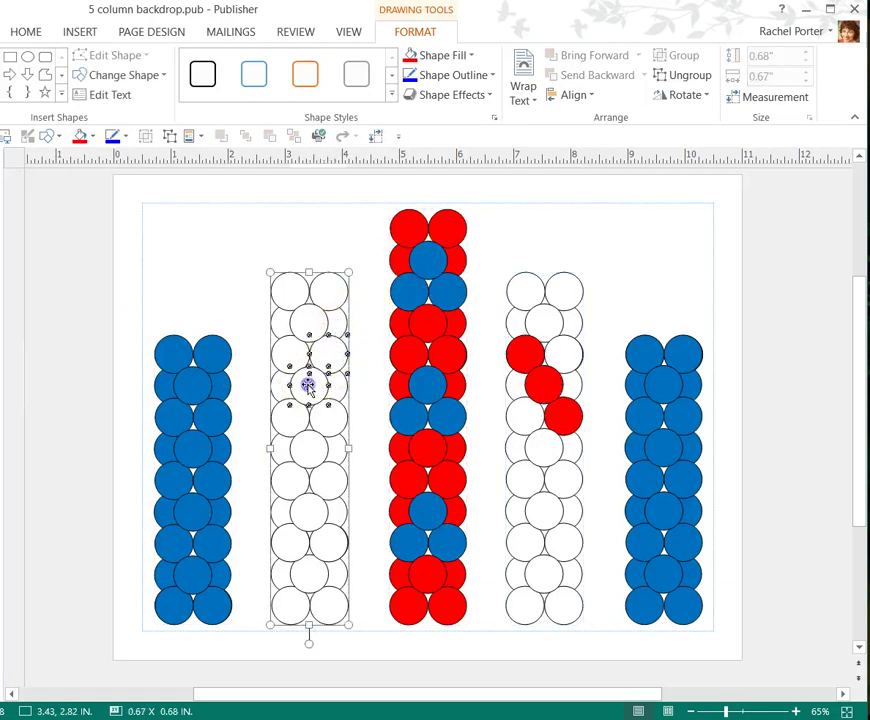
left_click(286, 428, "shift")
left_click(80, 136)
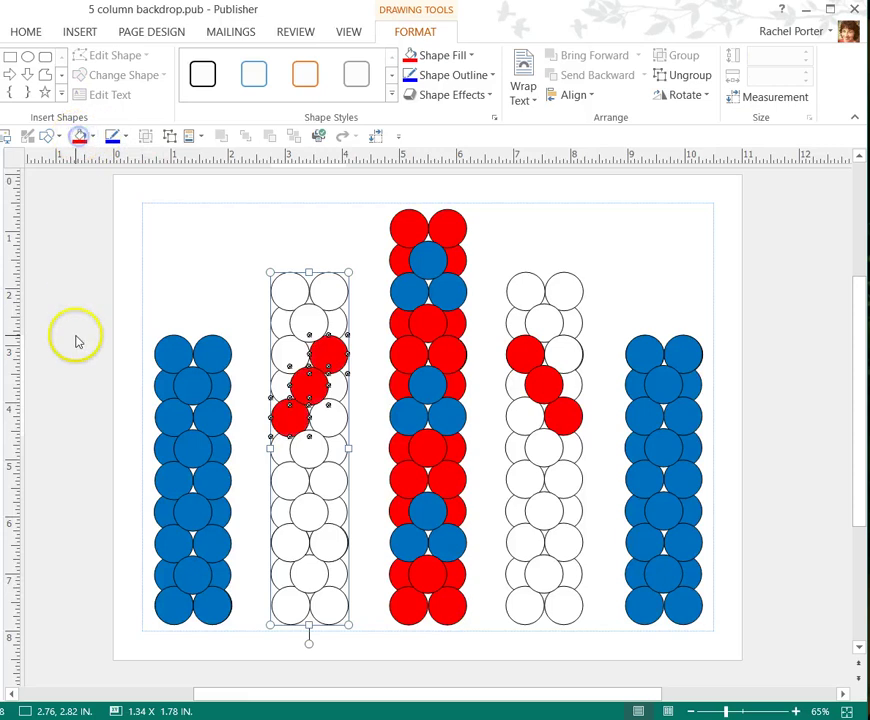
- Fill three lower diagonal circles in the left blue column white
left_click(215, 512)
left_click(200, 520)
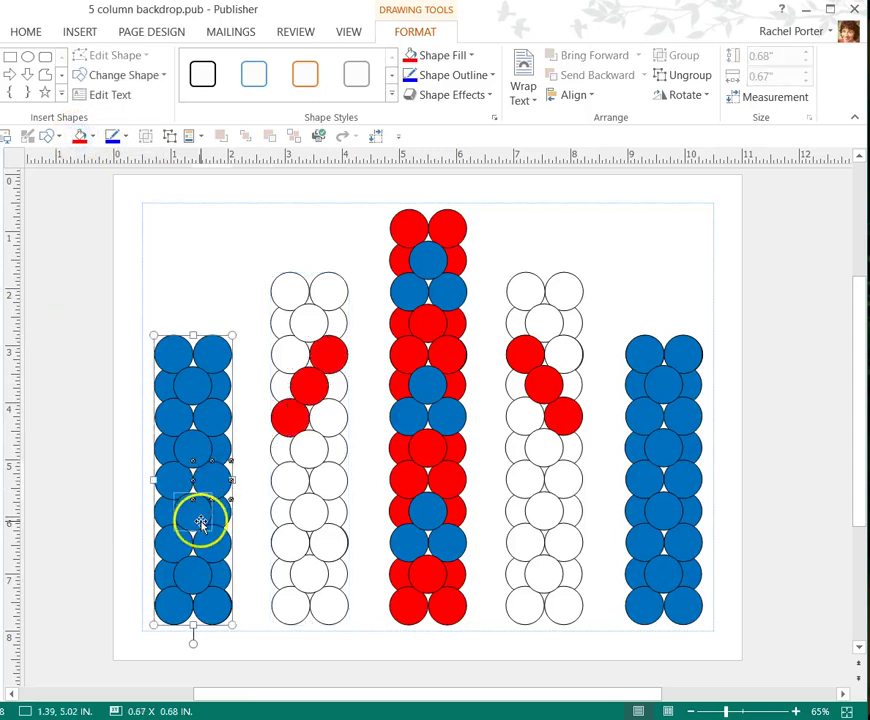
left_click(180, 535, "shift")
left_click(180, 548, "shift")
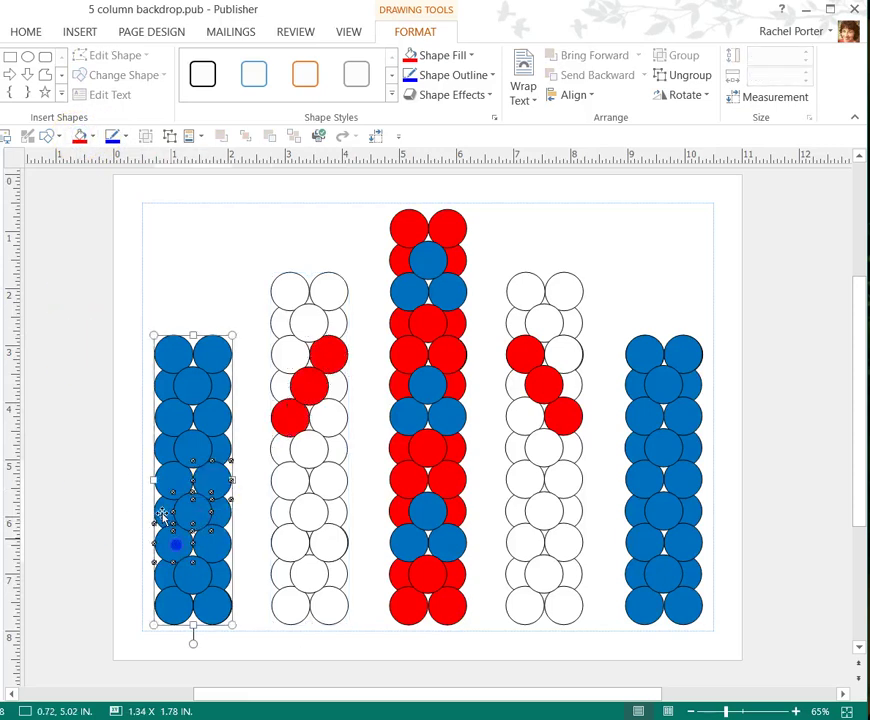
left_click(92, 136)
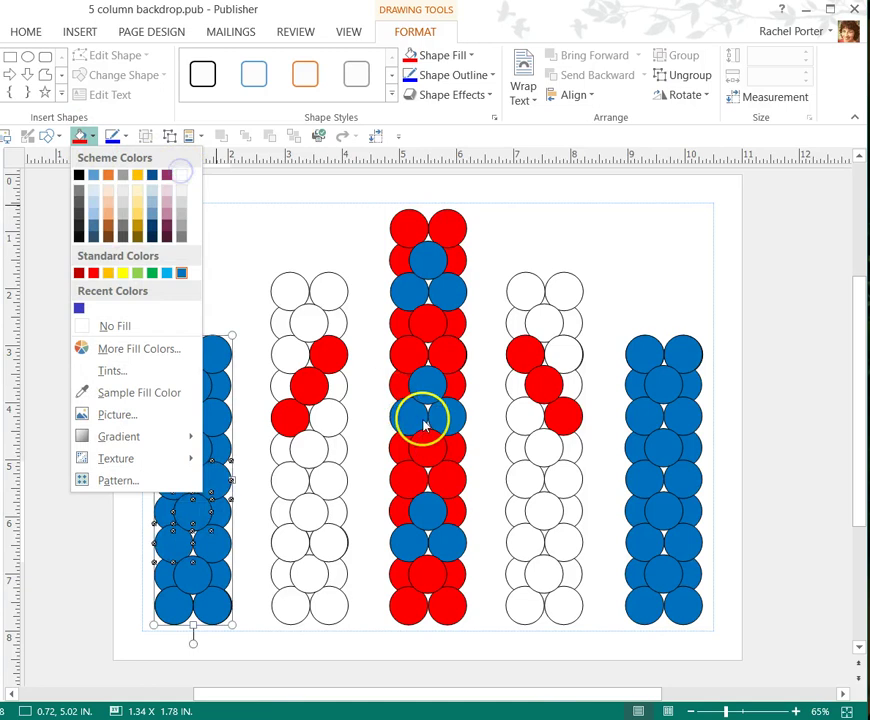
left_click(180, 175)
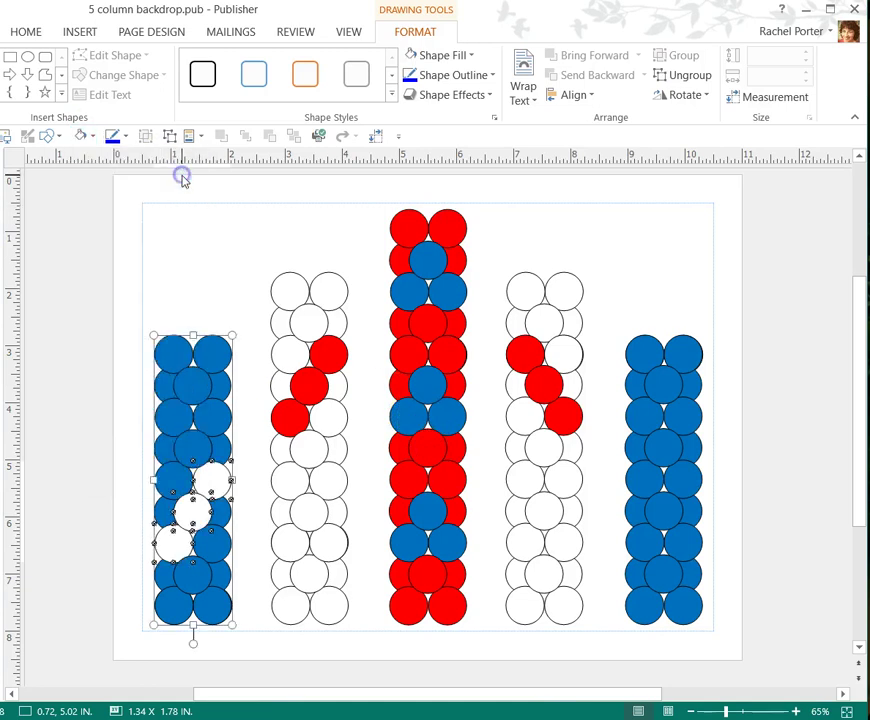
- Fill three lower circles in the right blue column white as matching accents
left_click(628, 476)
left_click_drag(641, 478, 700, 562)
left_click(82, 136)
left_click(60, 291)
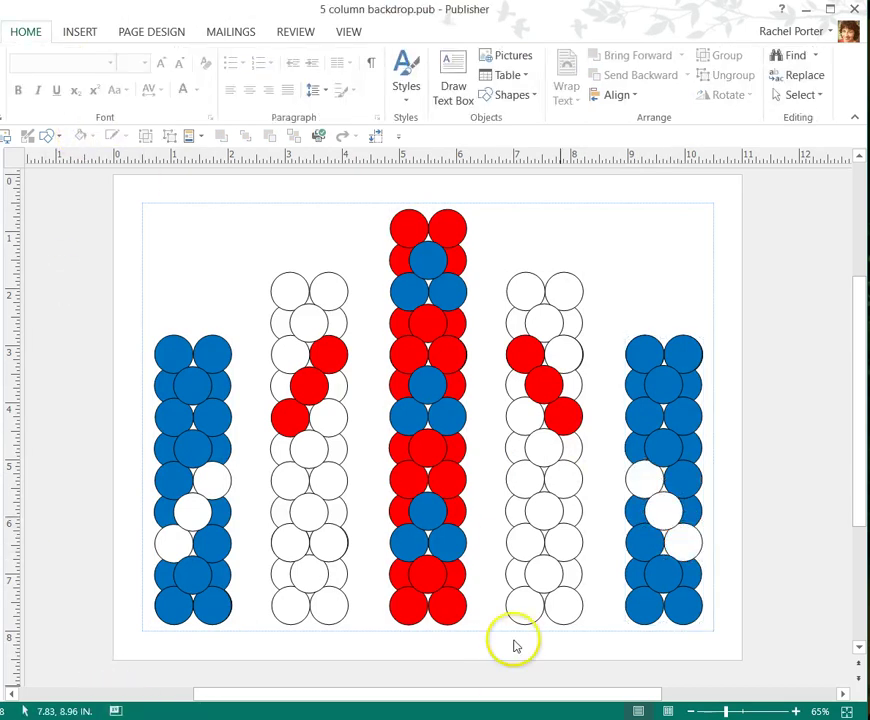
left_click(430, 415)
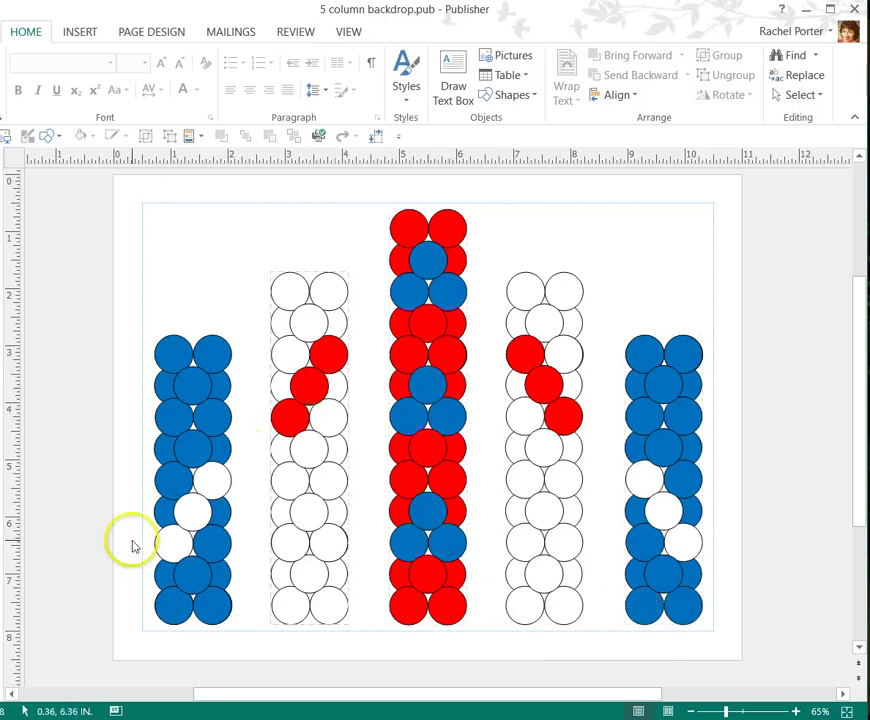
left_click(607, 620)
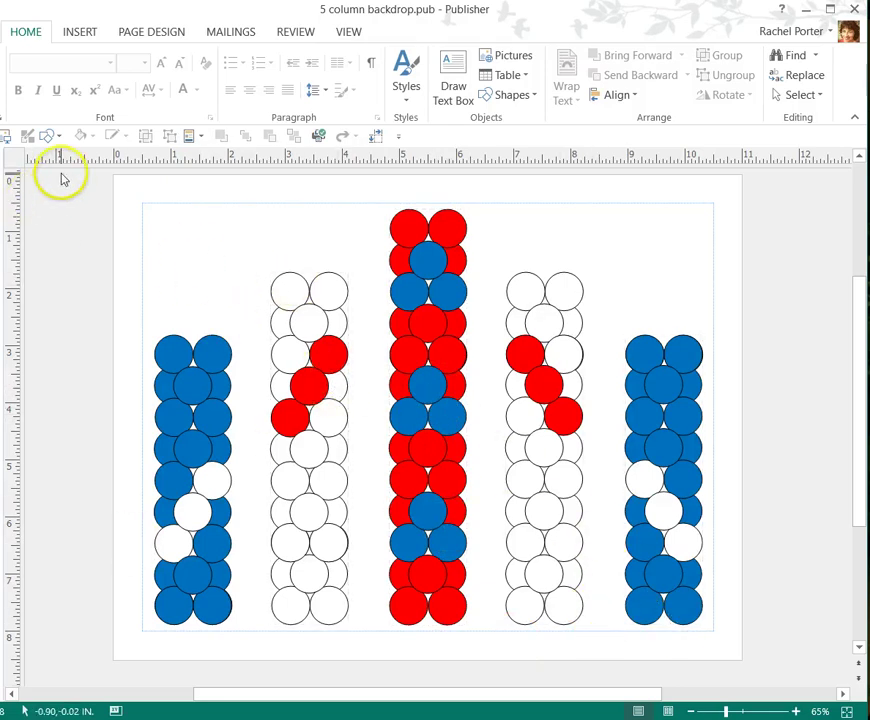
- Group all five coloured columns and enable Lock aspect ratio in the Size settings
mouse_move(61, 178)
left_mouse_down()
mouse_move(608, 577)
mouse_move(820, 633)
mouse_move(824, 657)
left_mouse_up()
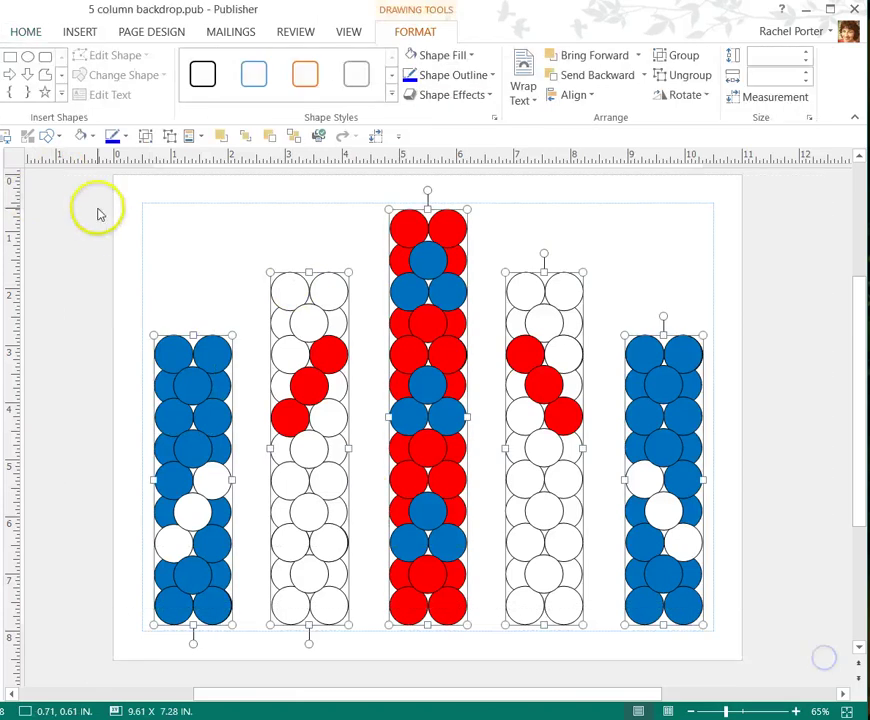
left_click(145, 140)
left_click(808, 117)
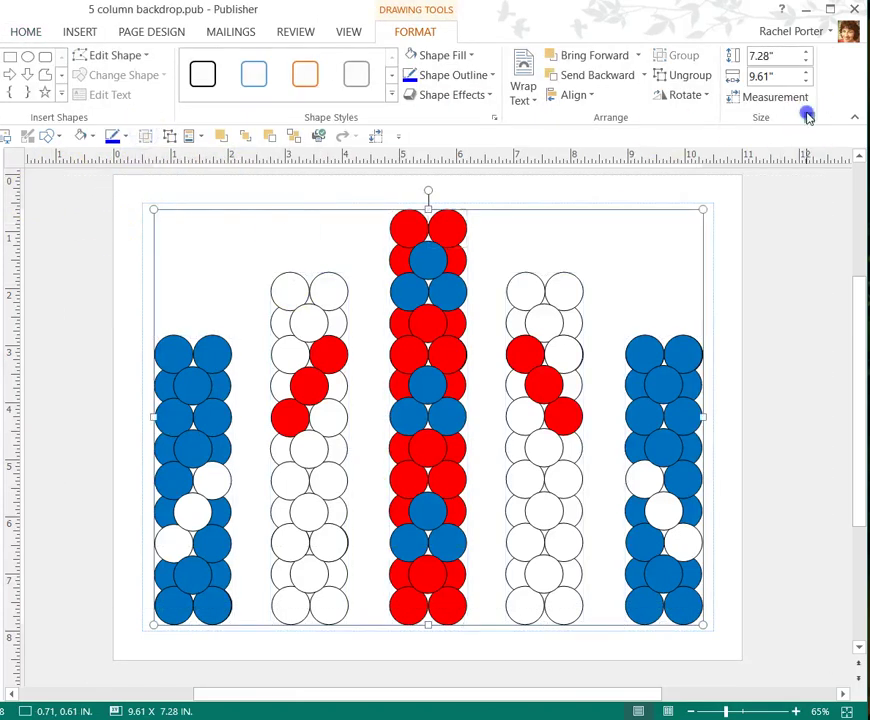
left_click(218, 311)
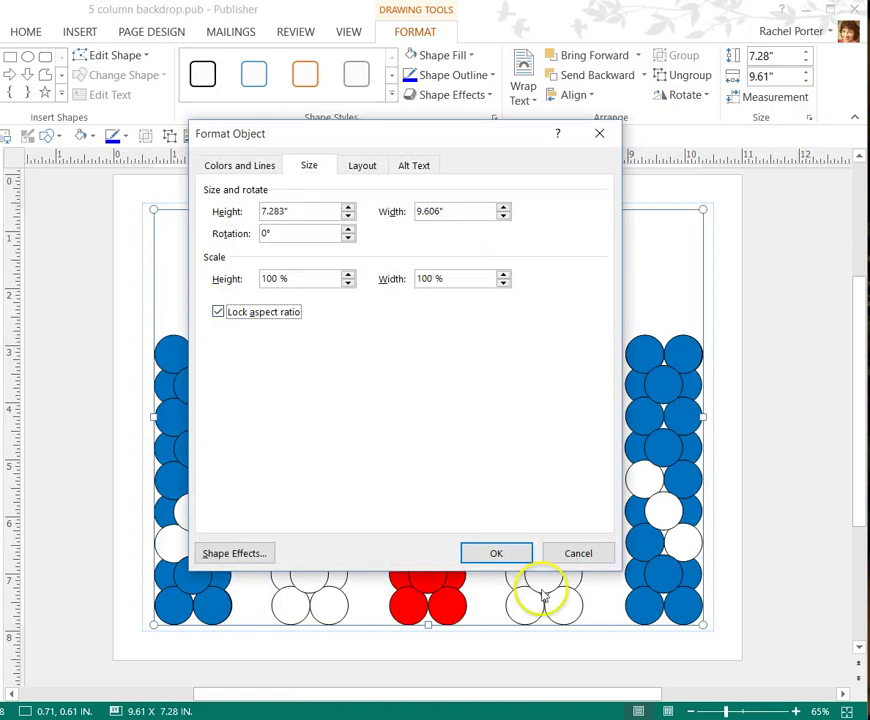
left_click(496, 555)
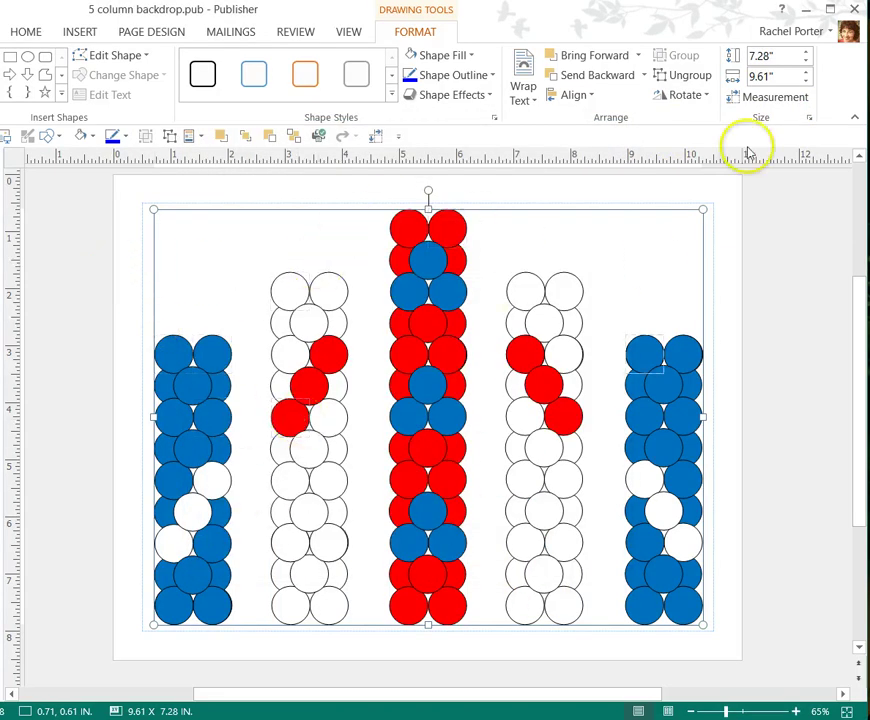
- Scale the balloon group to 6.5 x 4.93 in and shift it up and right toward centre
left_click(515, 291)
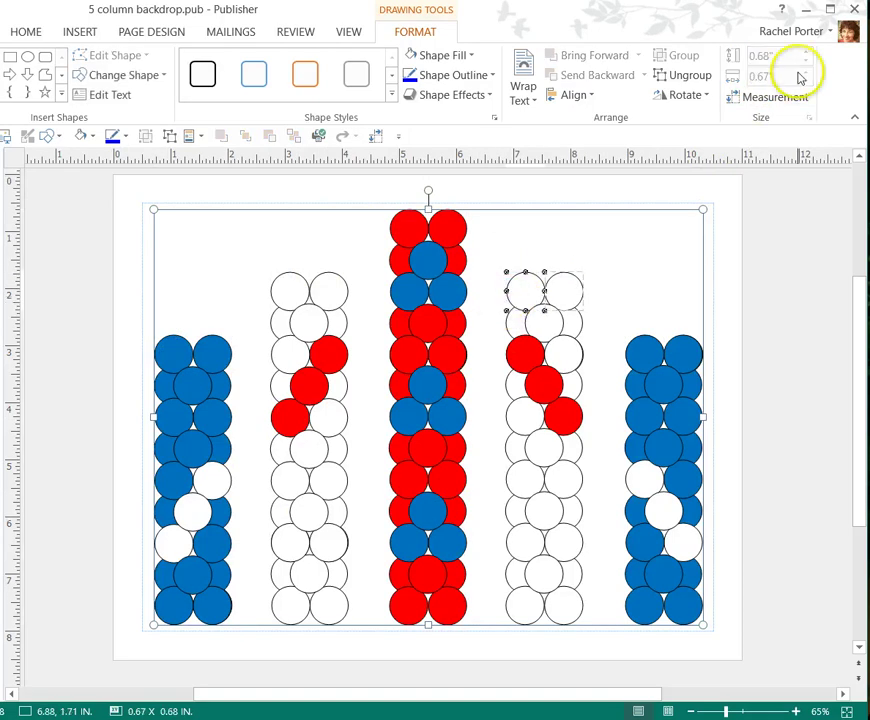
left_click(634, 272)
left_click(449, 229)
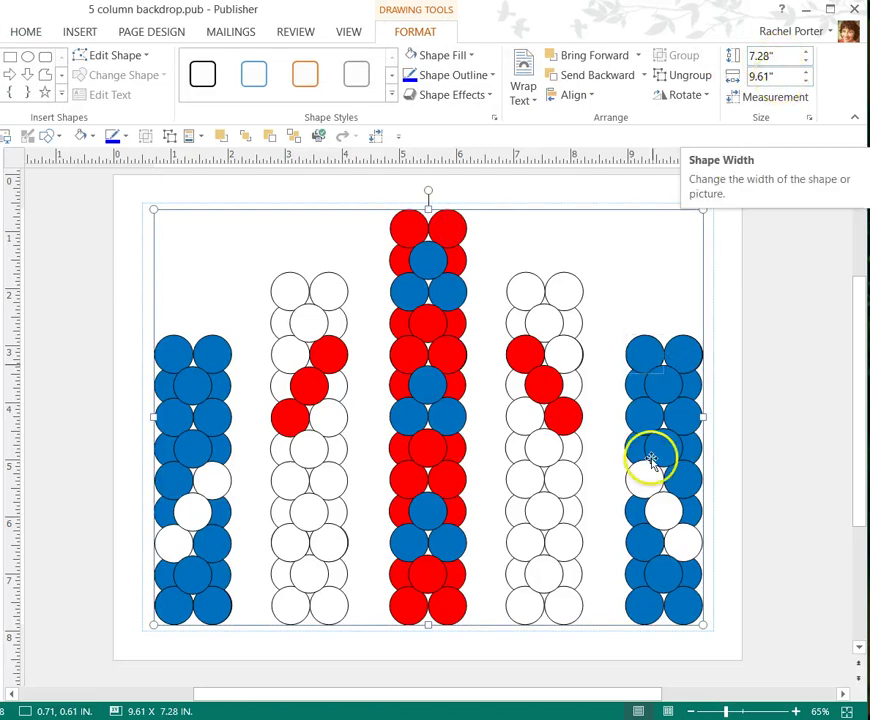
left_click_drag(702, 209, 520, 412)
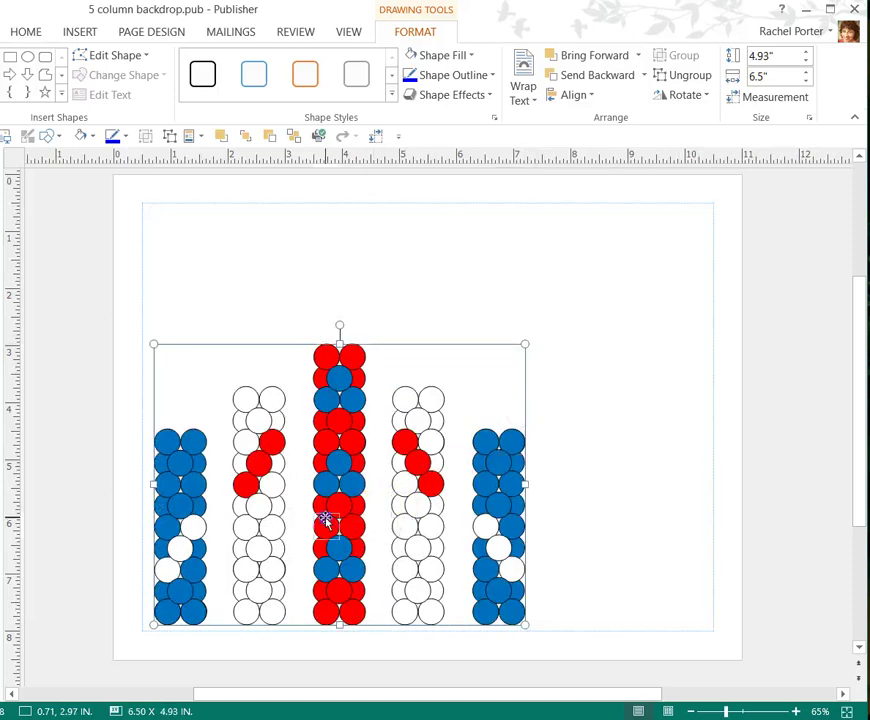
left_click_drag(337, 517, 437, 402)
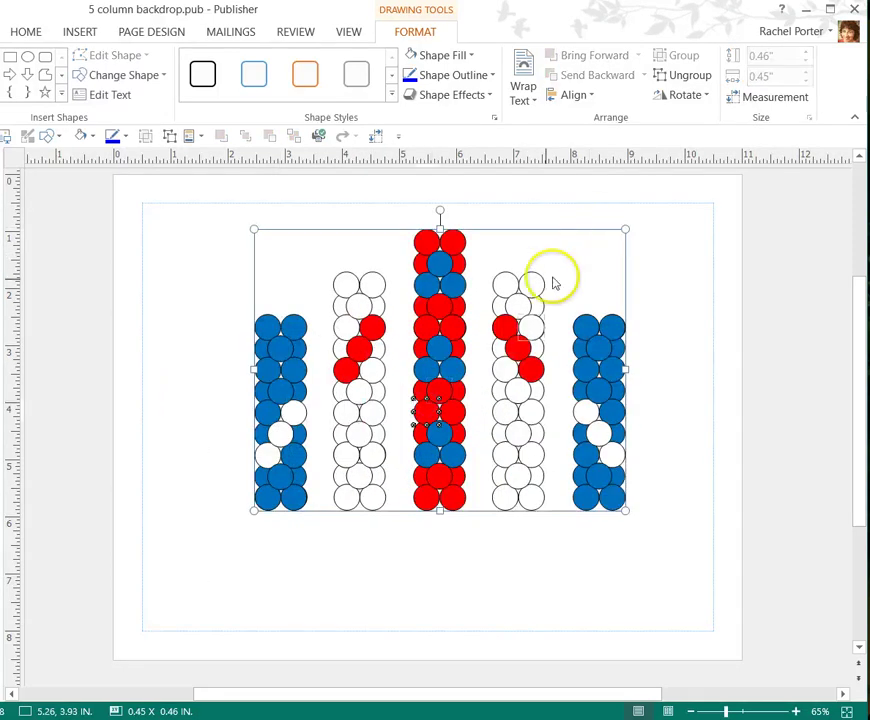
left_click(685, 283)
left_click(439, 252)
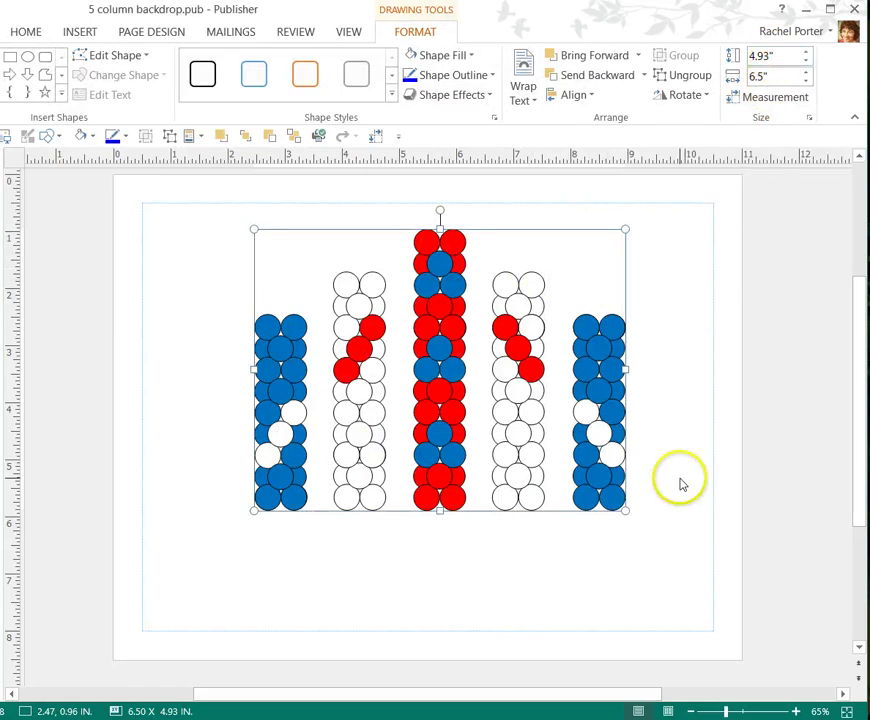
left_click(441, 309)
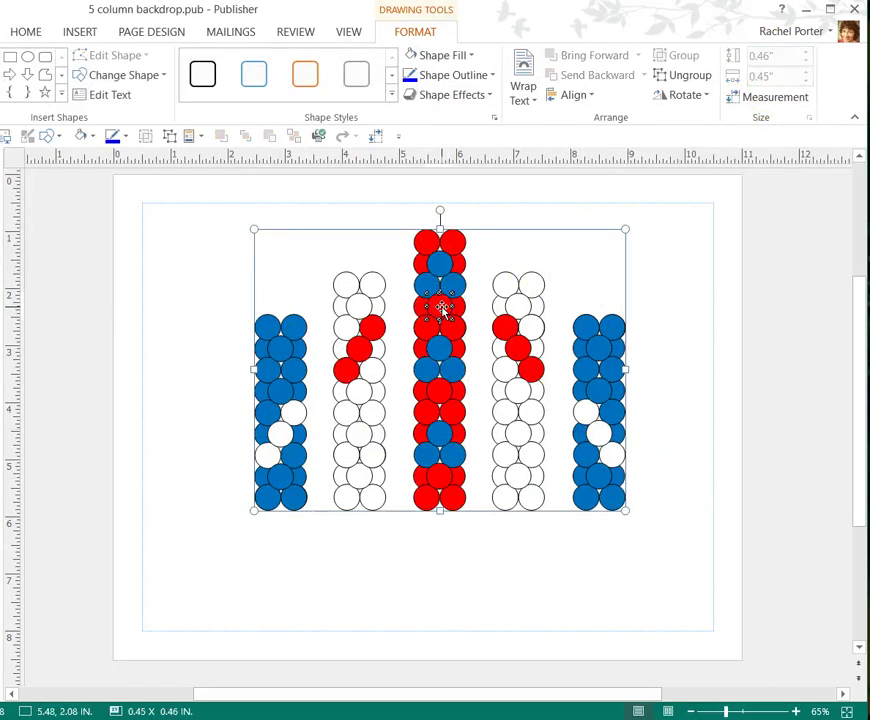
left_click(702, 376)
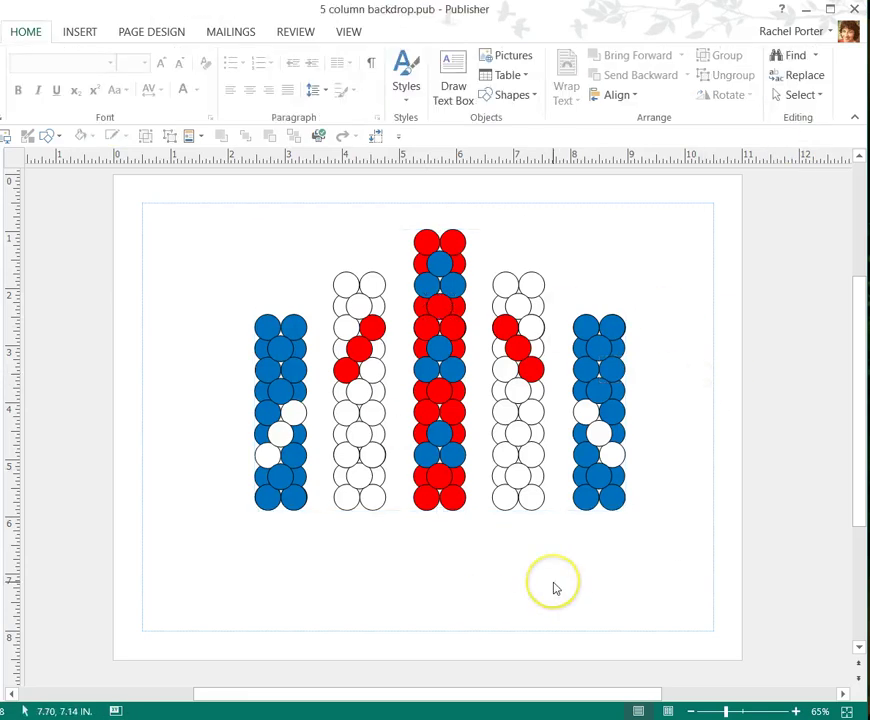
left_click(544, 496)
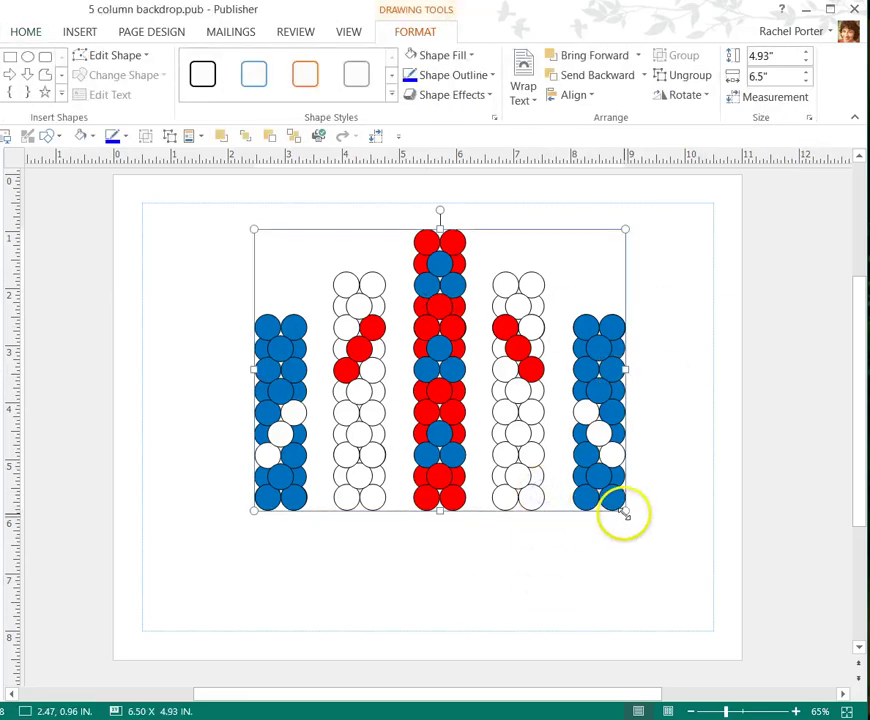
- Nudge the balloon group's corner handle to test resizing it
mouse_move(624, 511)
left_mouse_down()
mouse_move(695, 594)
mouse_move(637, 527)
left_mouse_up()
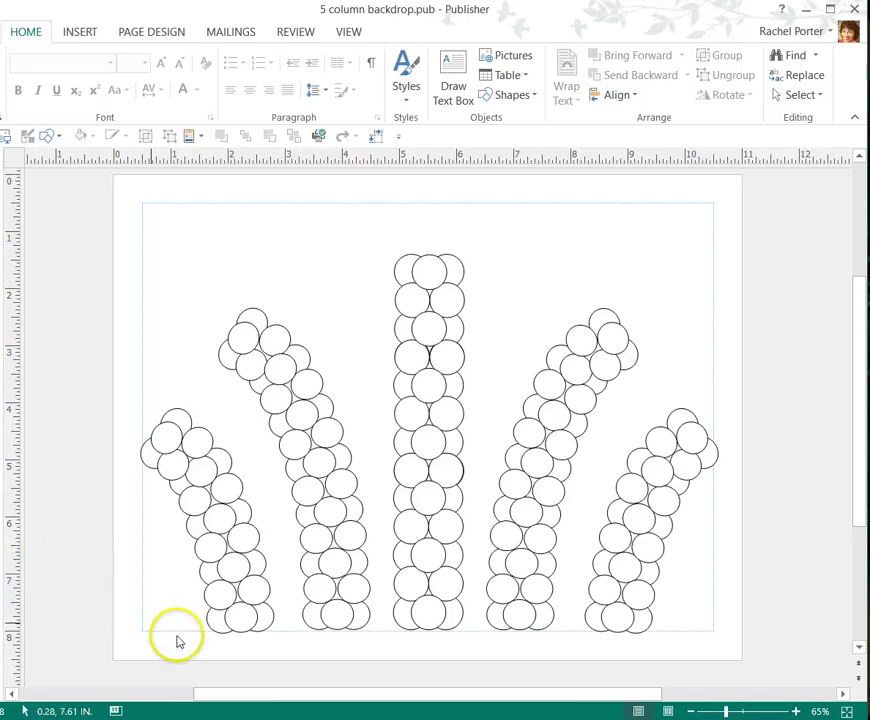
left_click(333, 600)
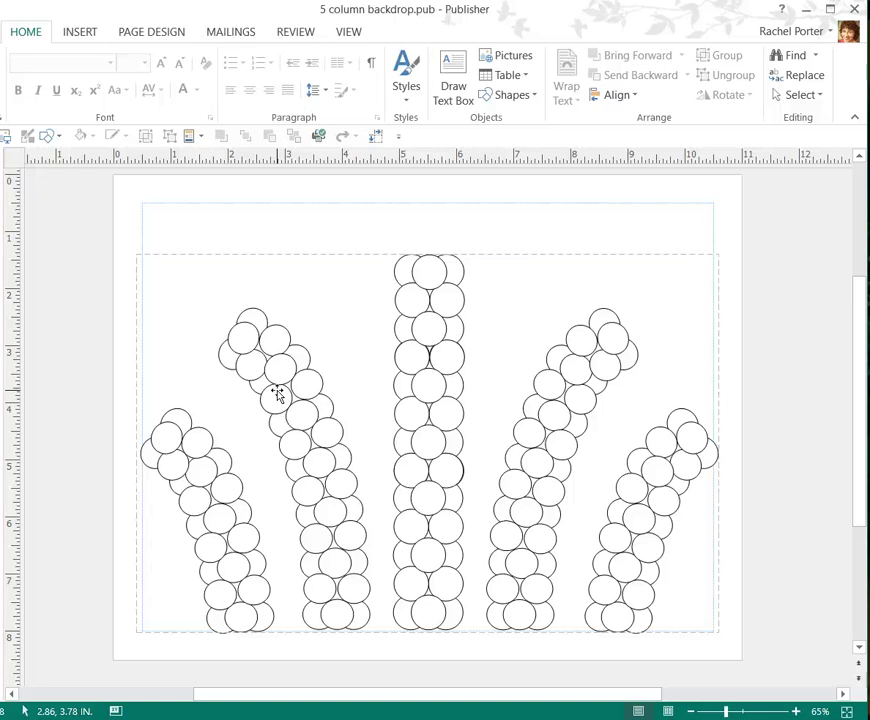
- Reselect the red-and-white spraying-column group and check a balloon in its second column
left_click(15, 390)
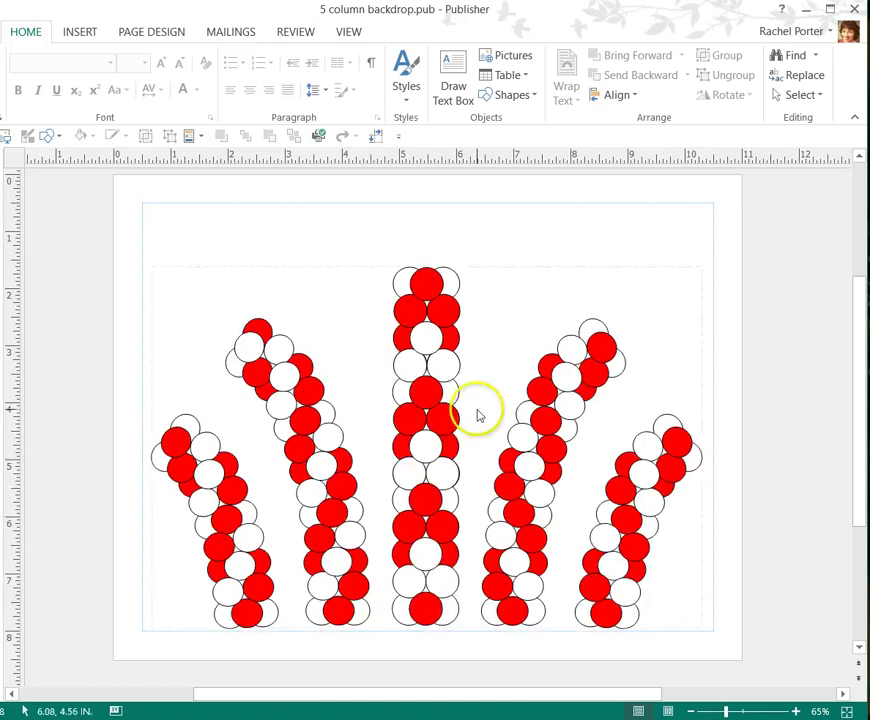
left_click(429, 340)
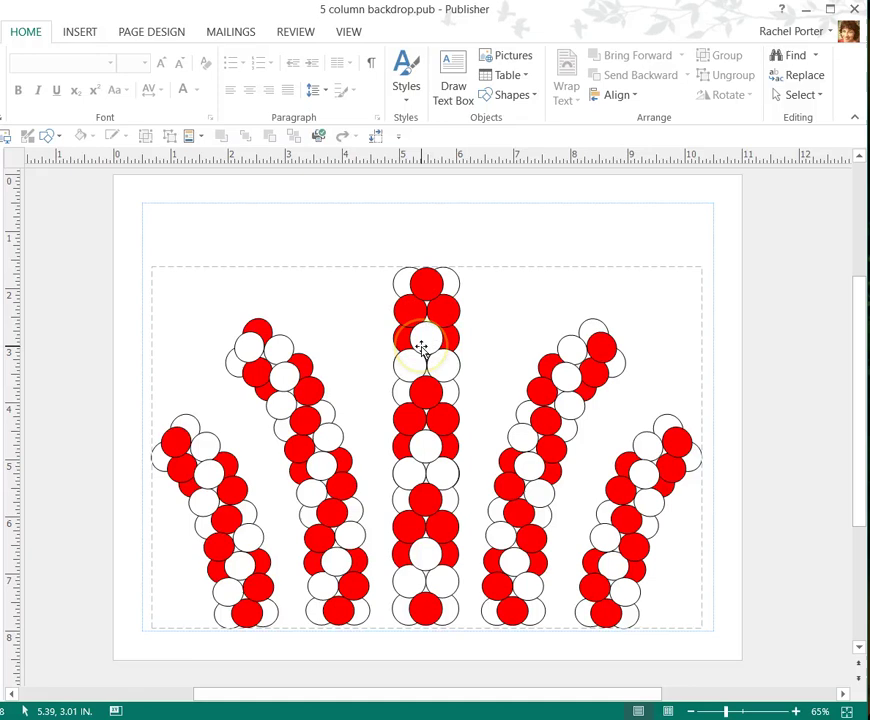
left_click(285, 373)
left_click(147, 389)
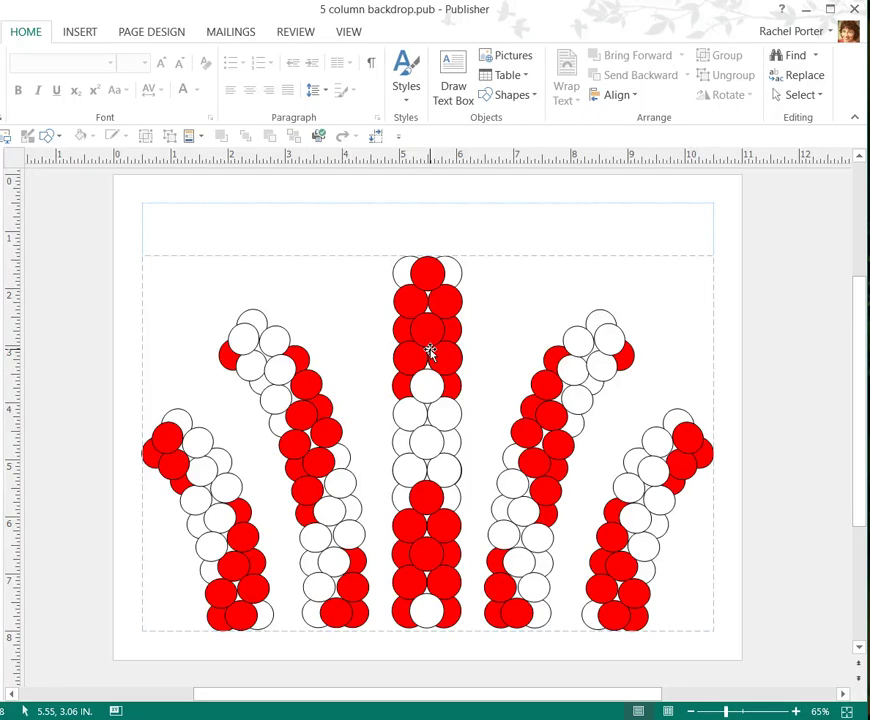
left_click(423, 266)
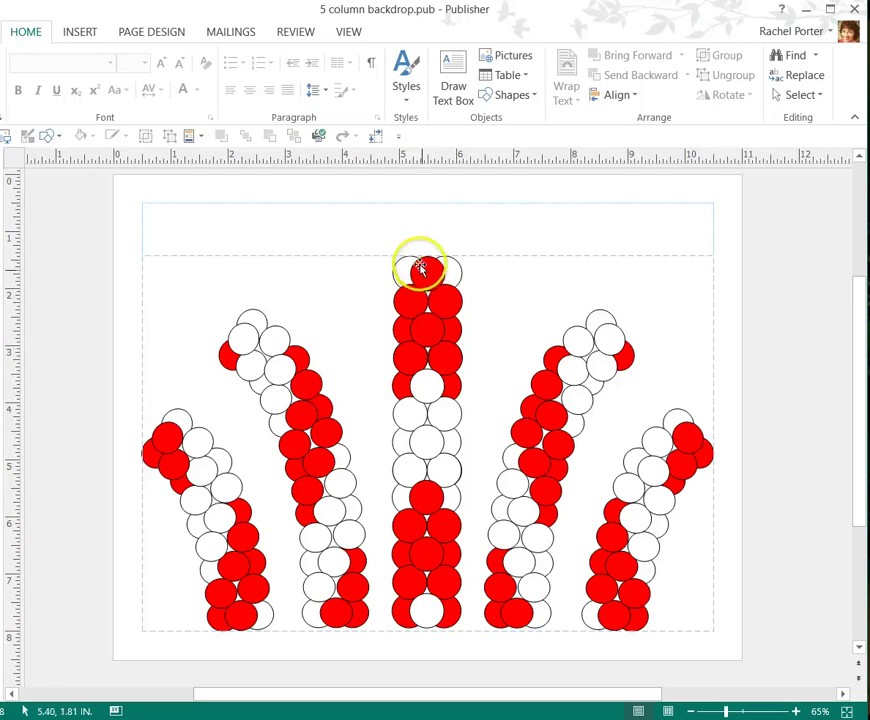